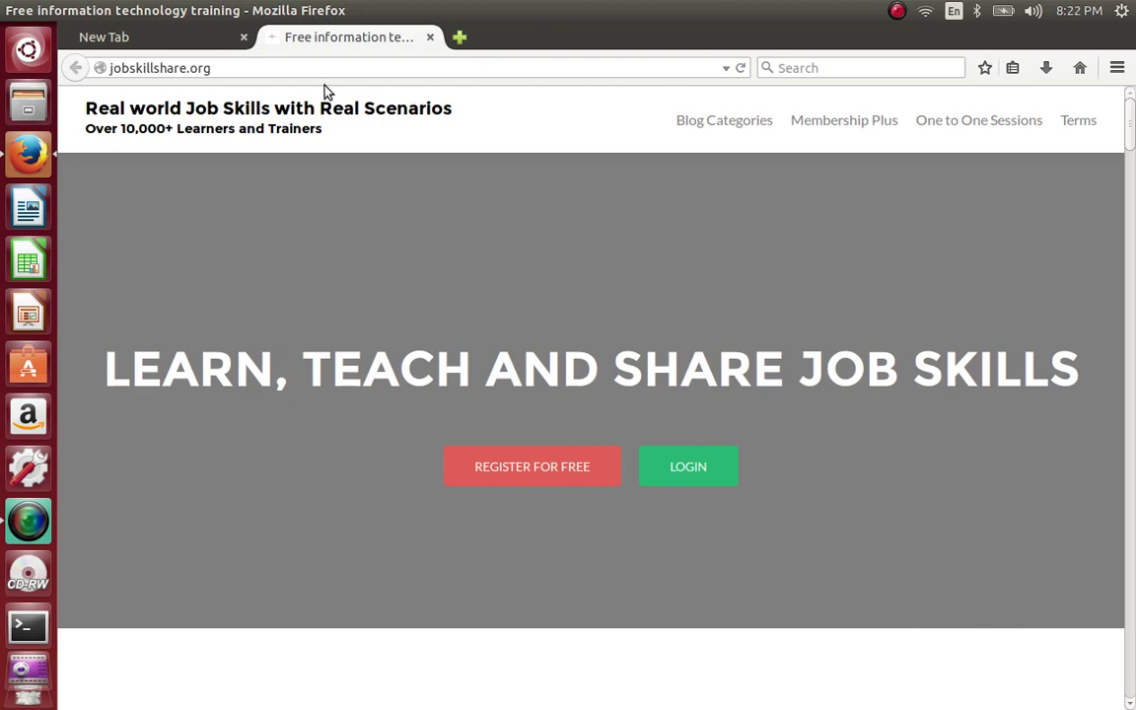
Open google.com in a new browser tab
scroll(29, 581, down, 1)
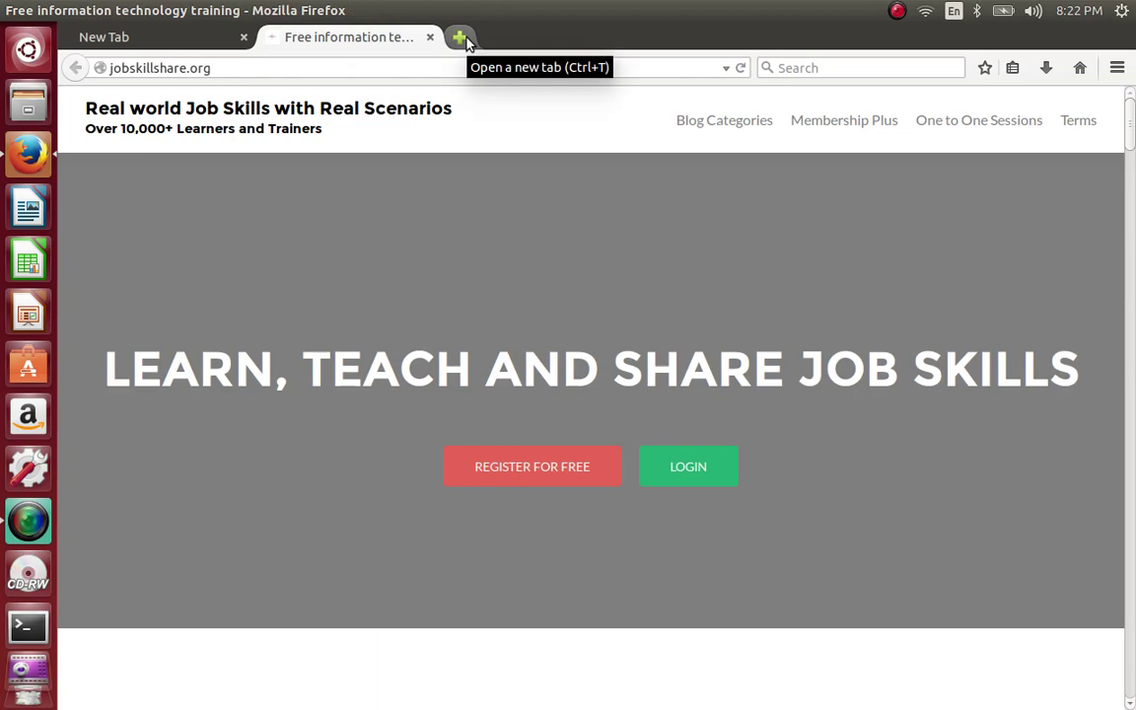
click(459, 37)
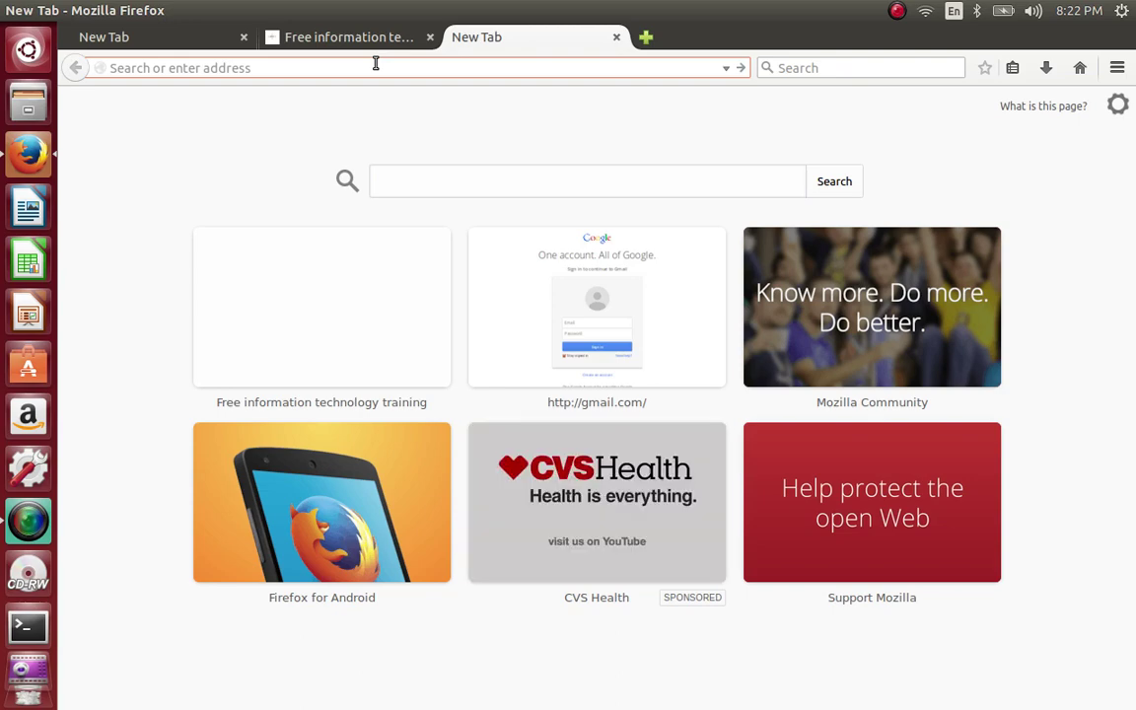
text(google.cm)
key(BackSpace)
text(om/)
key(Return)
Search Google for virtualbox
text(virtual)
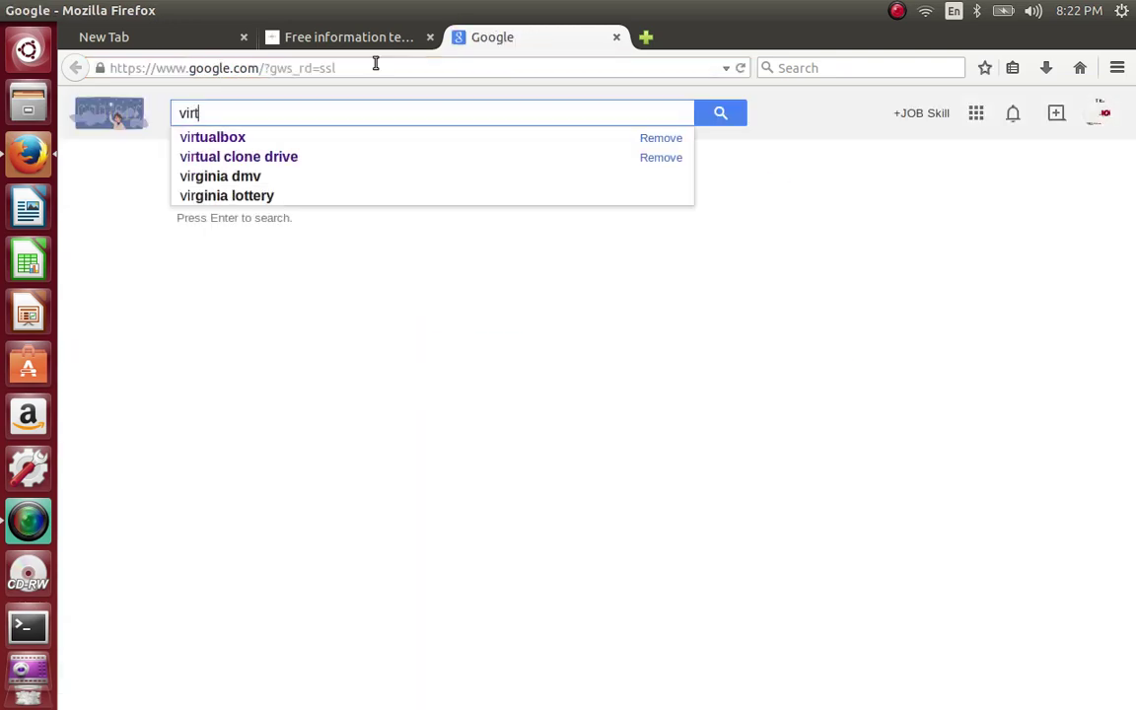
key(BackSpace)
key(BackSpace)
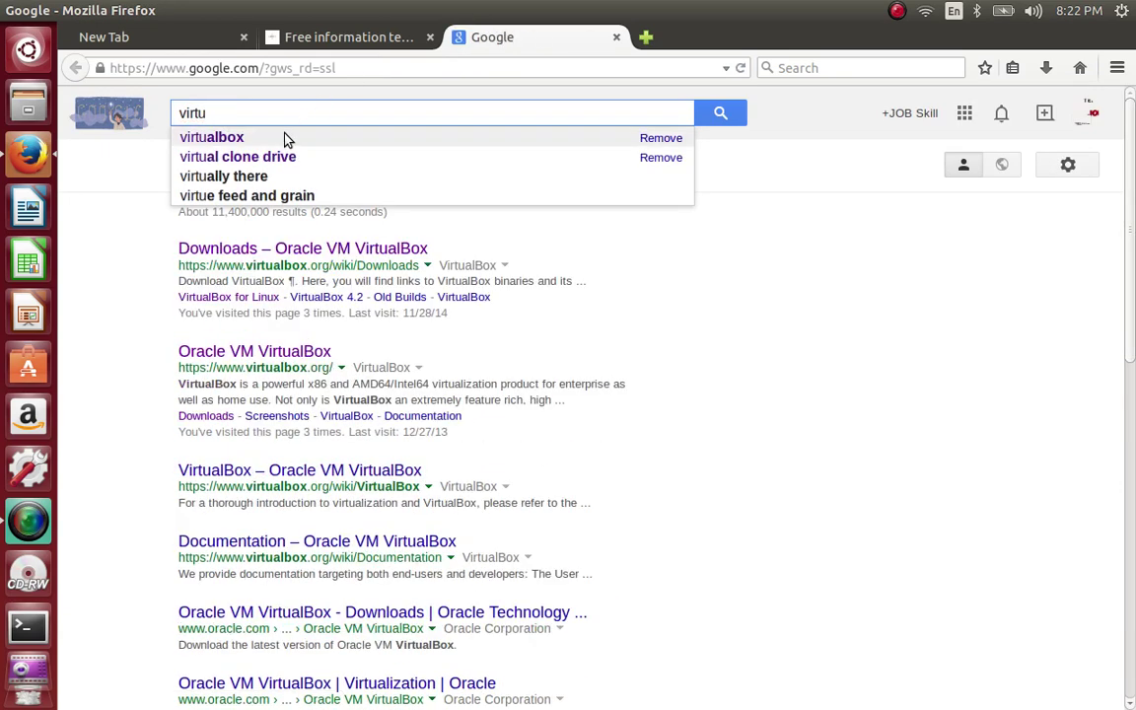
click(286, 139)
Open the Oracle VM VirtualBox site from the results and go to its VirtualBox 4.3.20 download page for Linux hosts
click(210, 353)
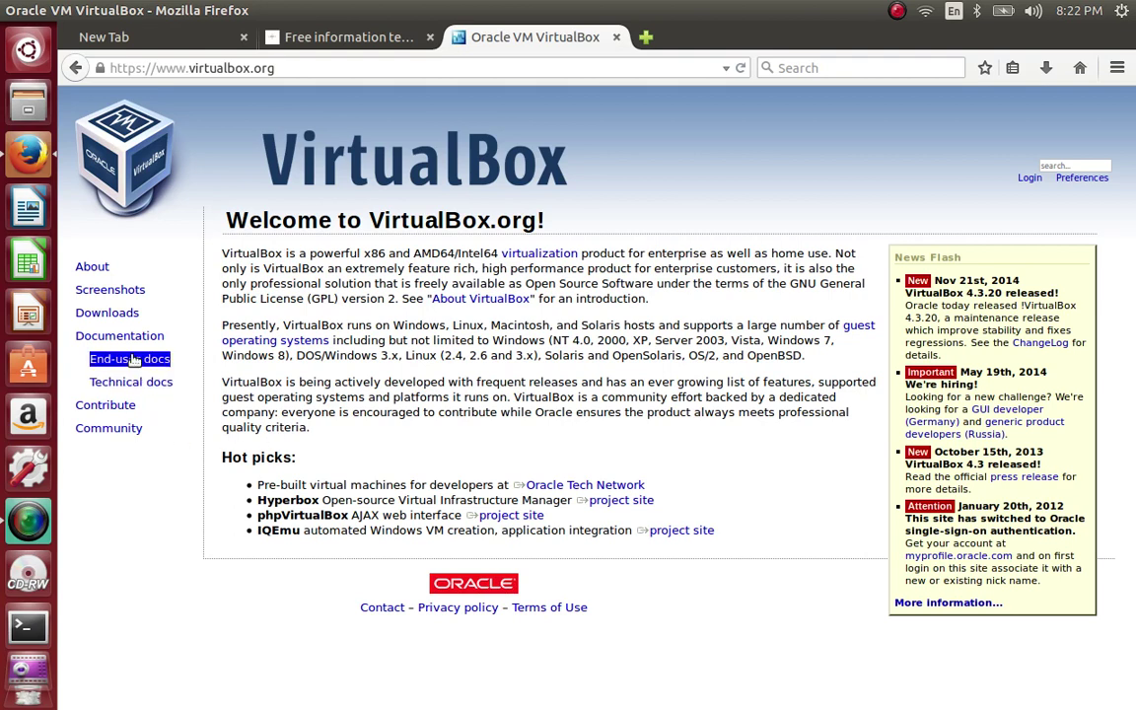
click(112, 316)
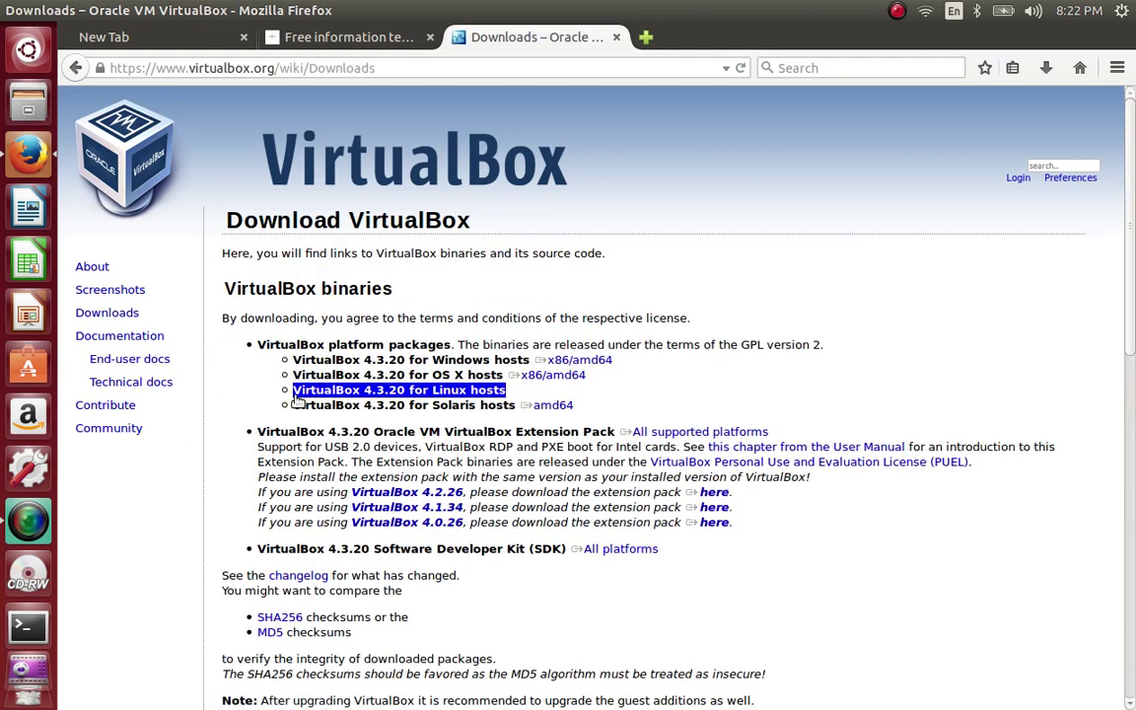
triple_click(339, 392)
click(510, 392)
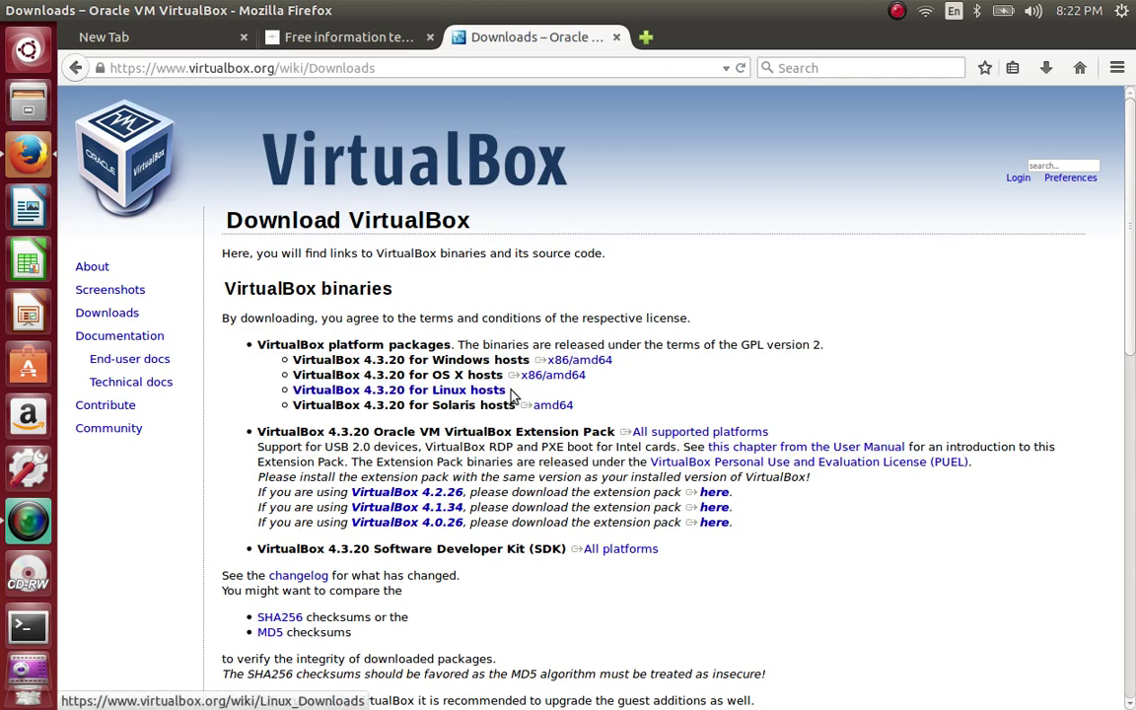
triple_click(325, 392)
click(355, 392)
triple_click(394, 392)
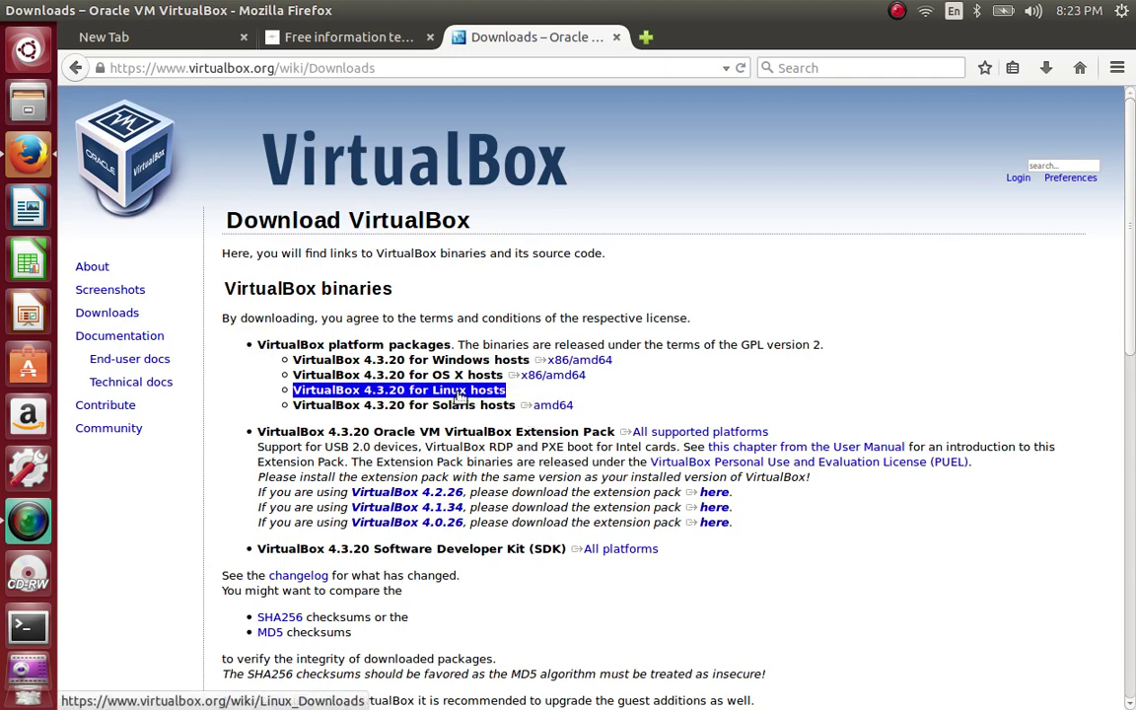
click(460, 393)
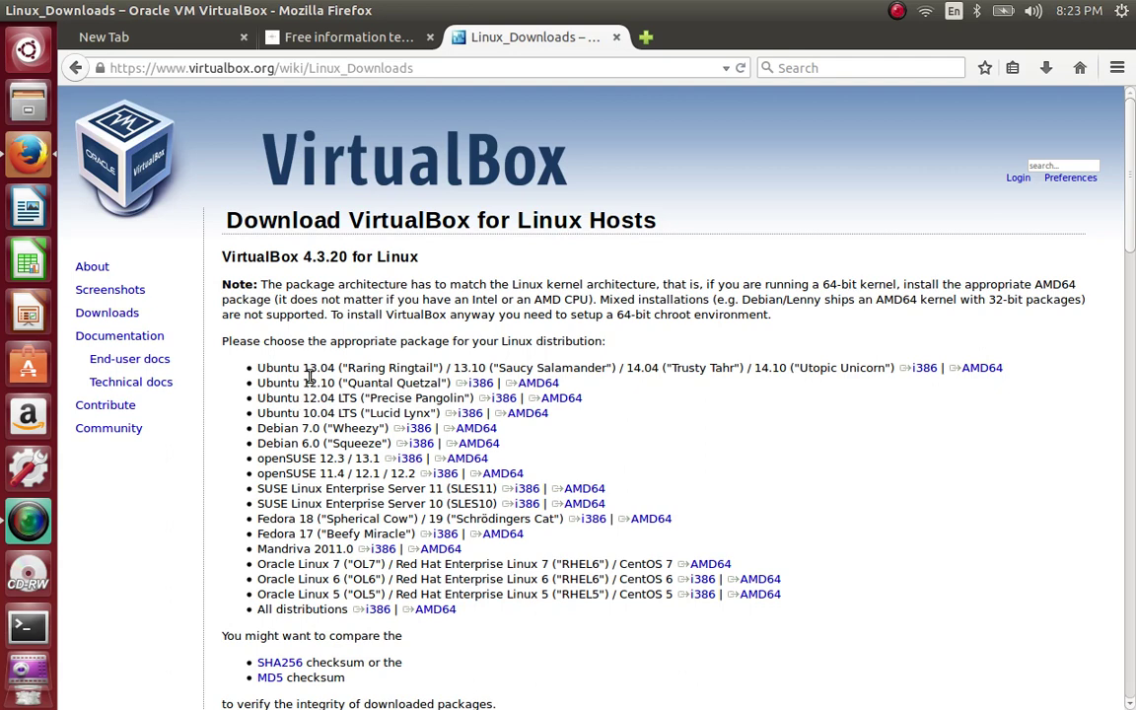
Review the packages listed per Linux distribution, from the Ubuntu 13.04 to 14.10 entry down to All distributions
drag(256, 369, 761, 367)
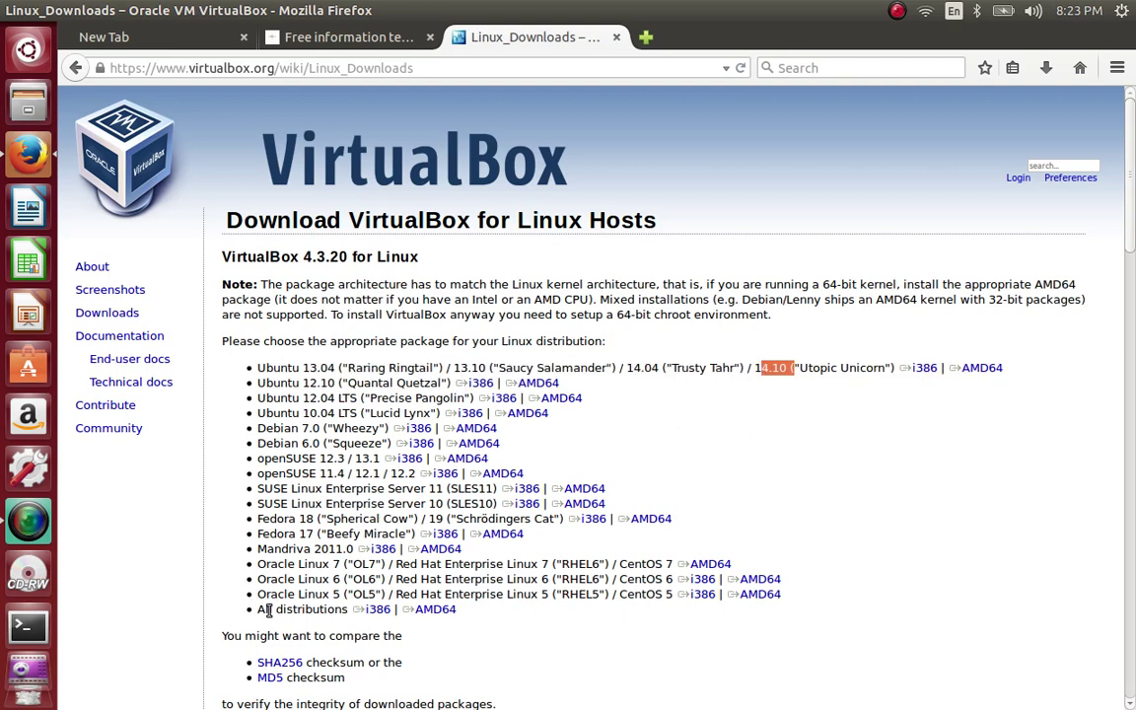
drag(265, 610, 349, 611)
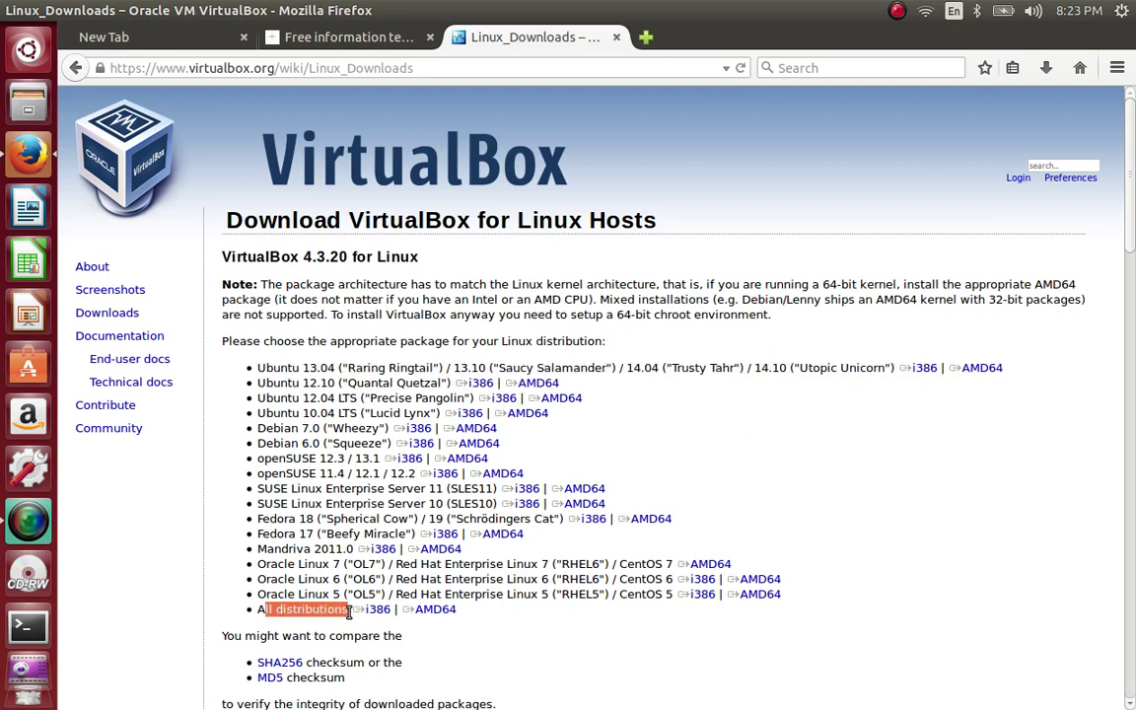
click(704, 436)
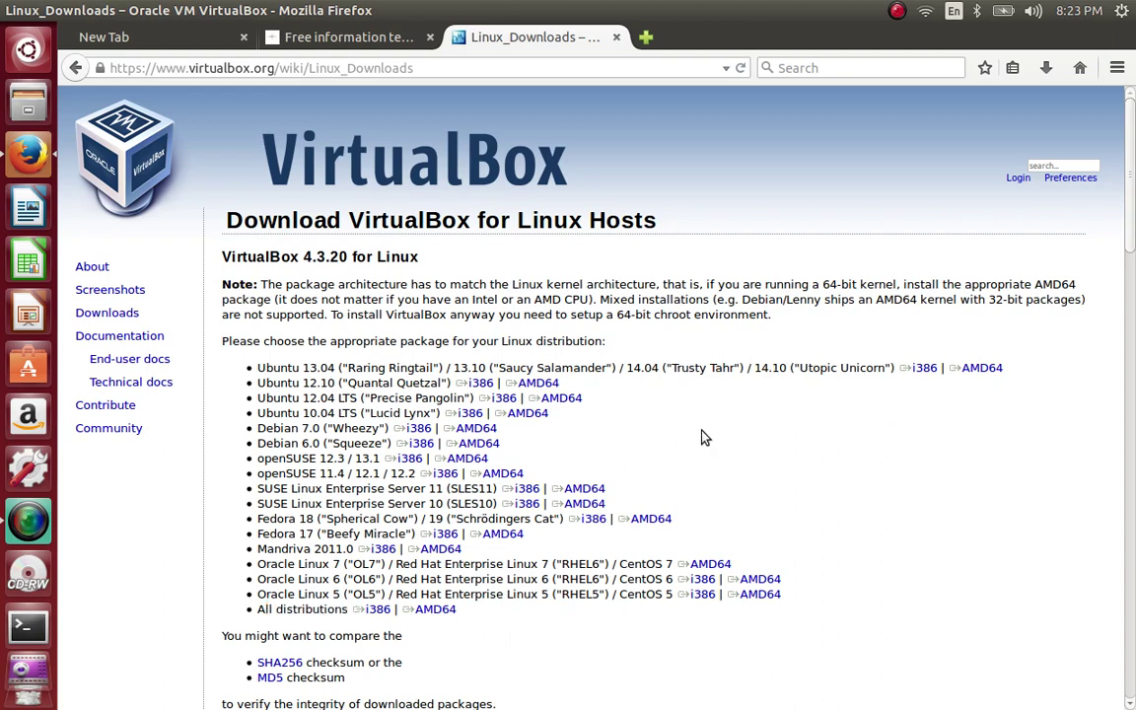
drag(309, 385, 381, 579)
click(792, 472)
click(990, 373)
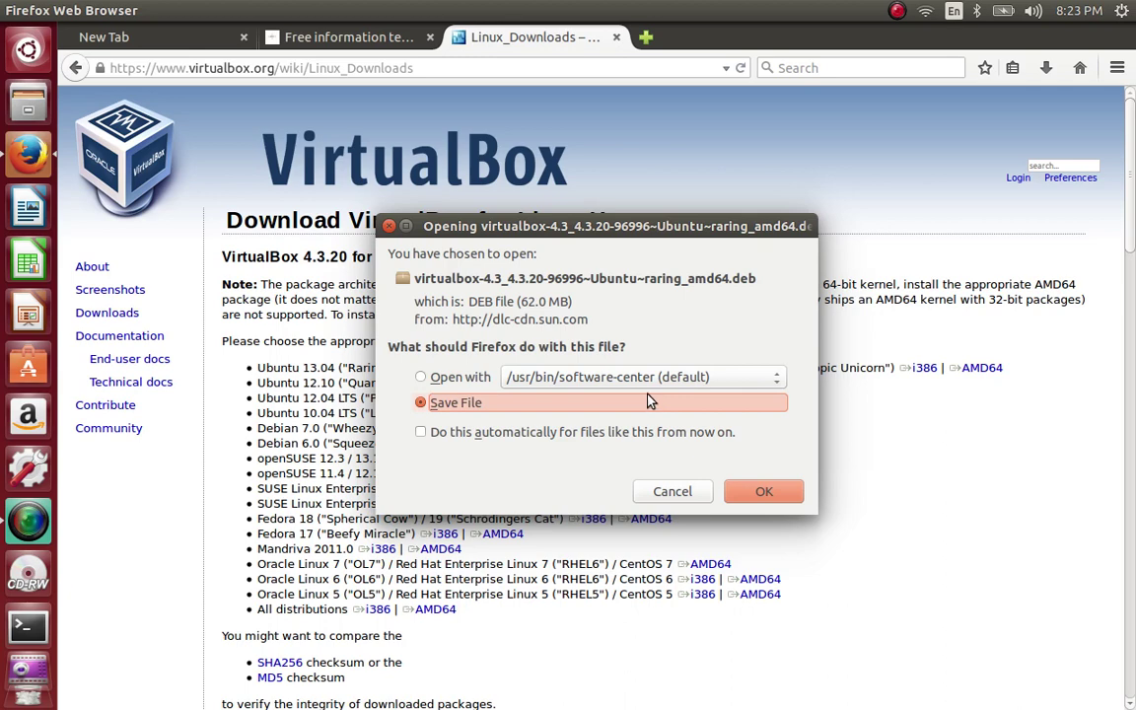
click(764, 492)
click(1047, 71)
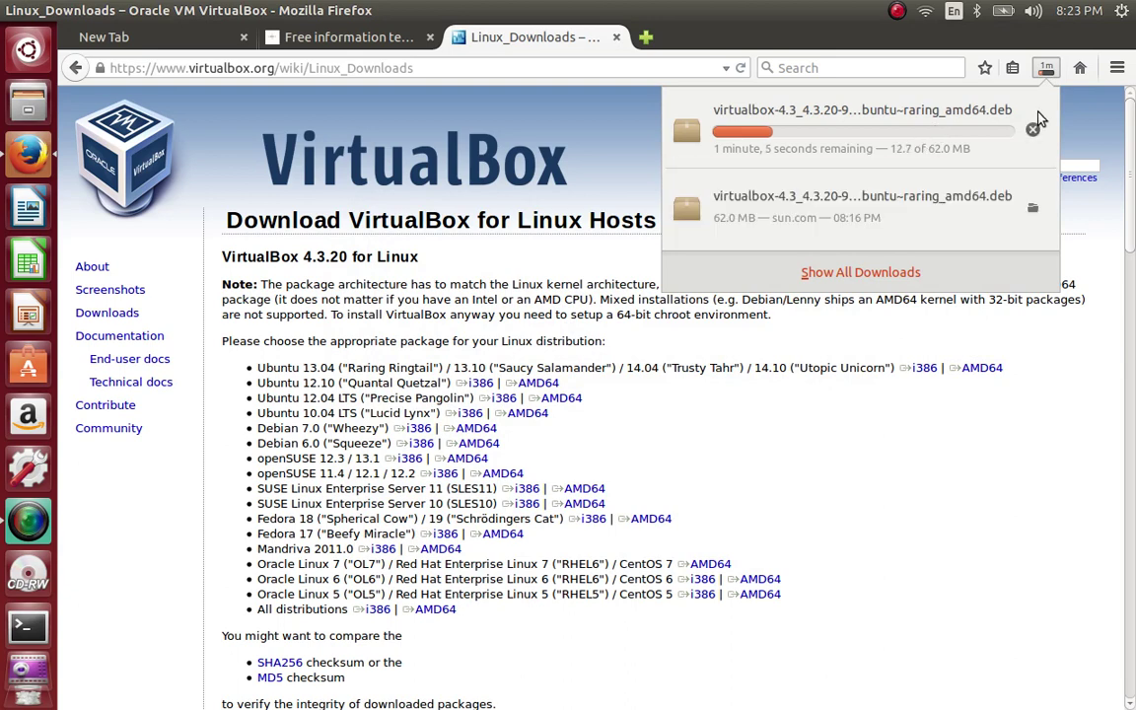
click(1032, 131)
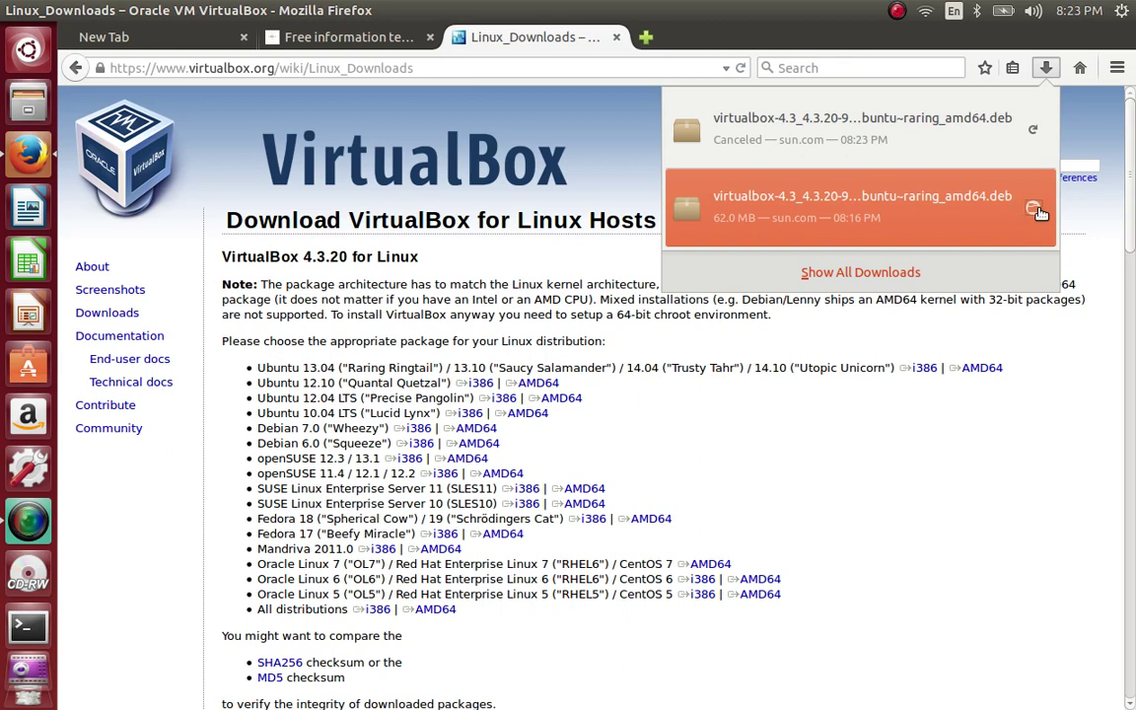
Download the AMD64 package for Ubuntu 13.04 to 14.10 as a saved file and check the download's progress
click(971, 368)
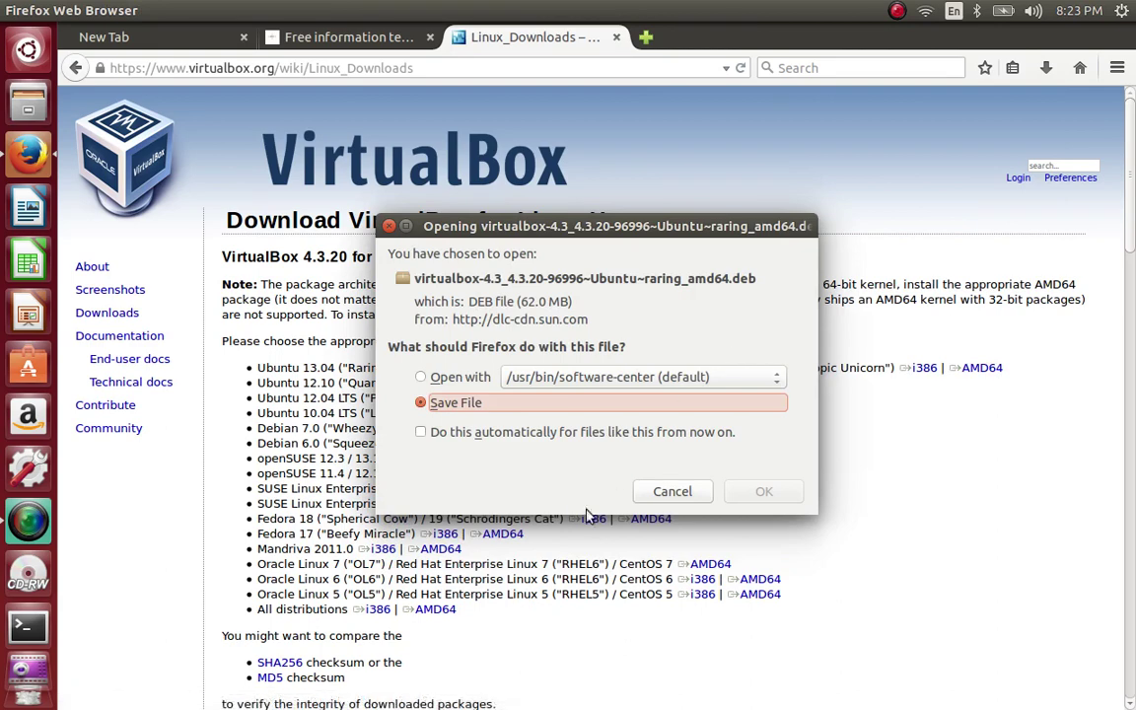
click(760, 490)
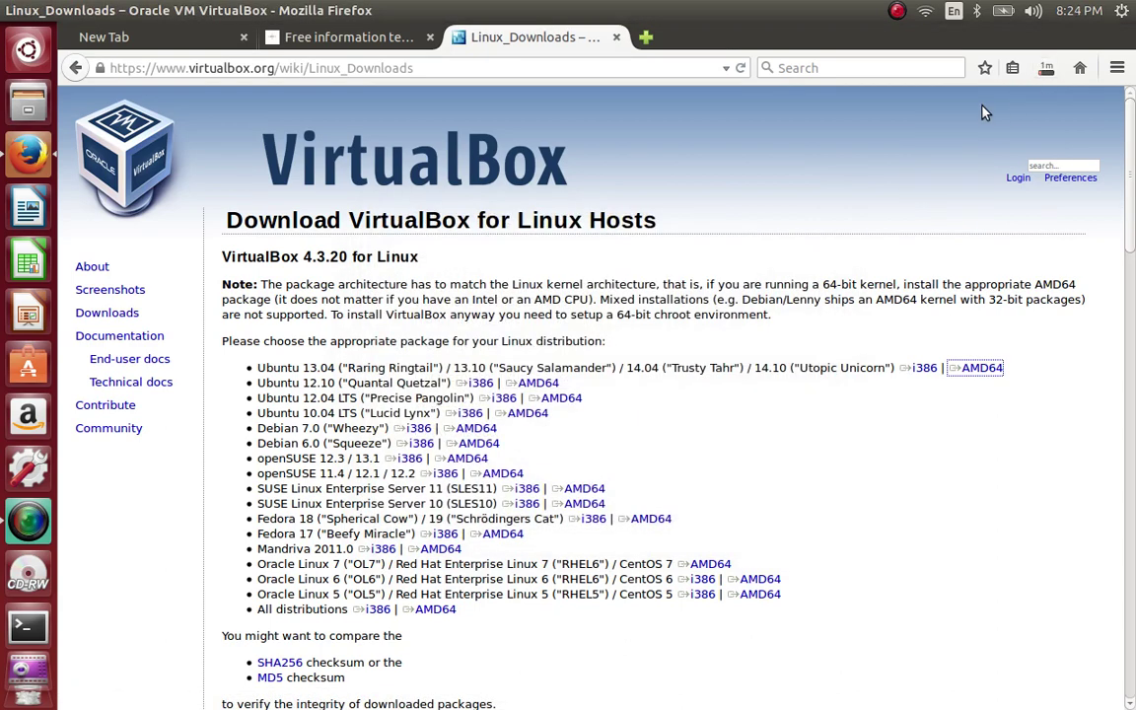
click(1046, 67)
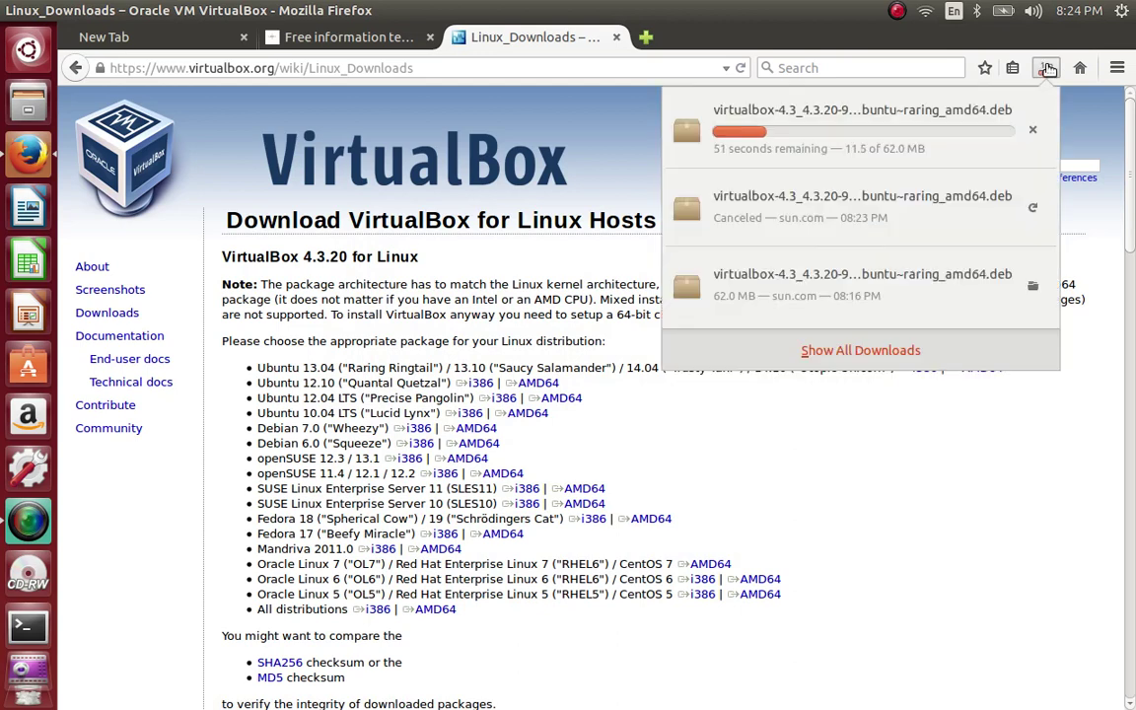
click(894, 471)
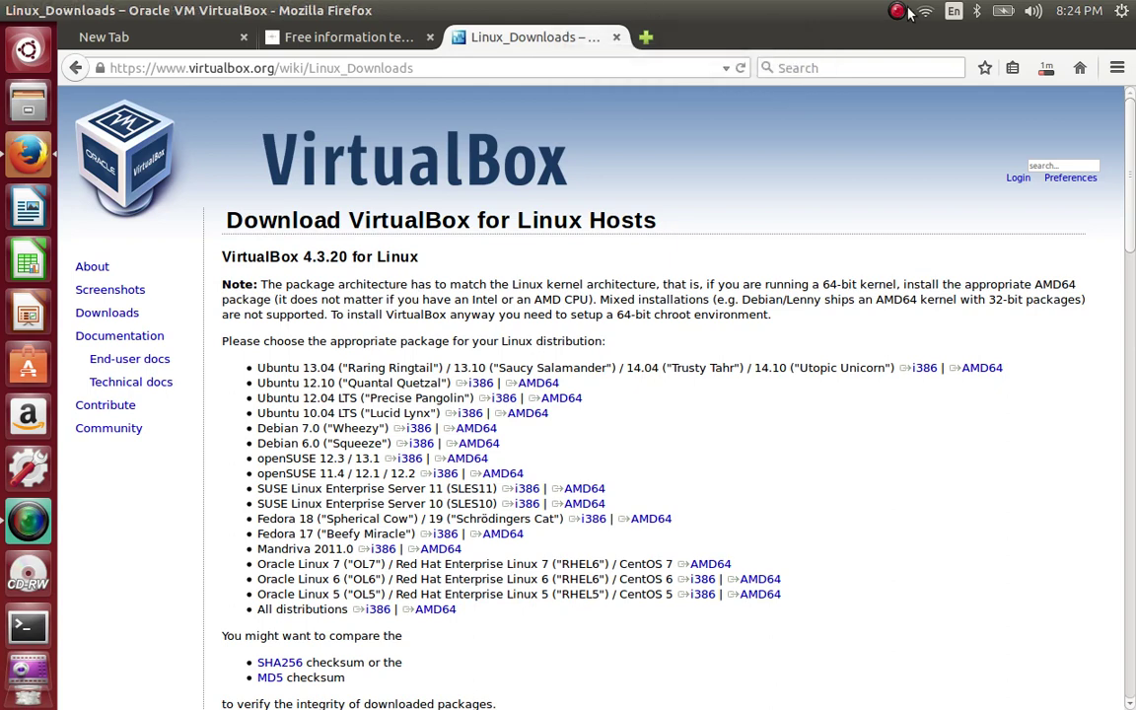
Close the jobskillshare.org tab and the empty tab, keeping only the VirtualBox Linux downloads page open
click(380, 37)
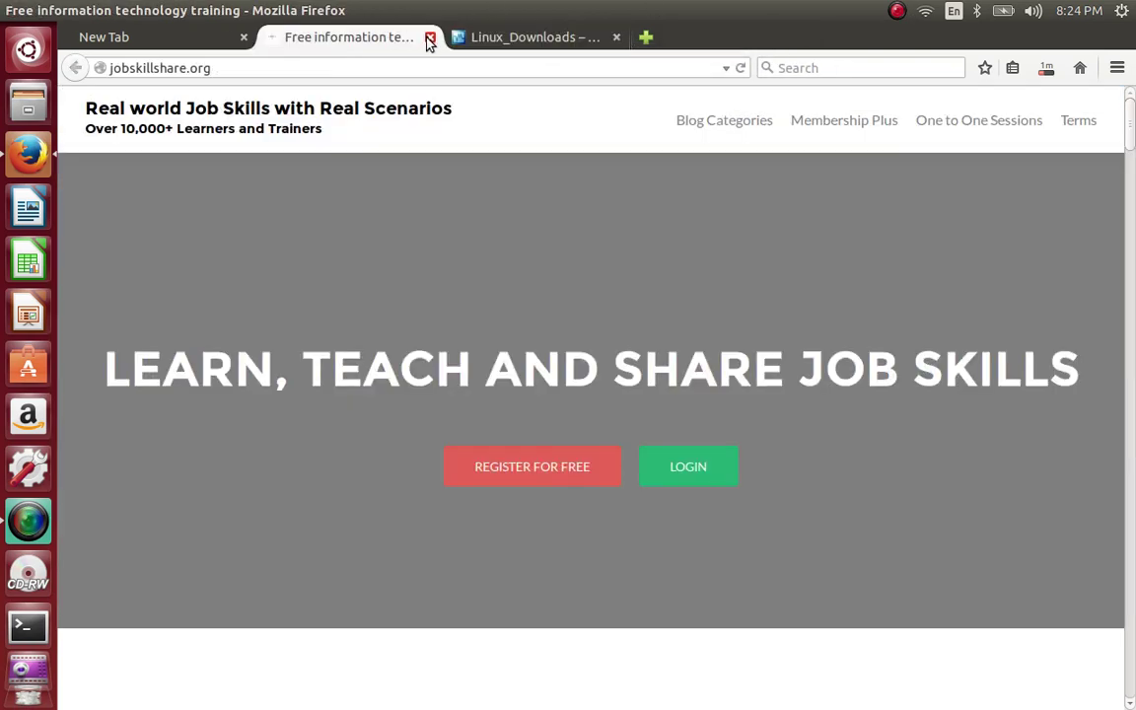
click(430, 37)
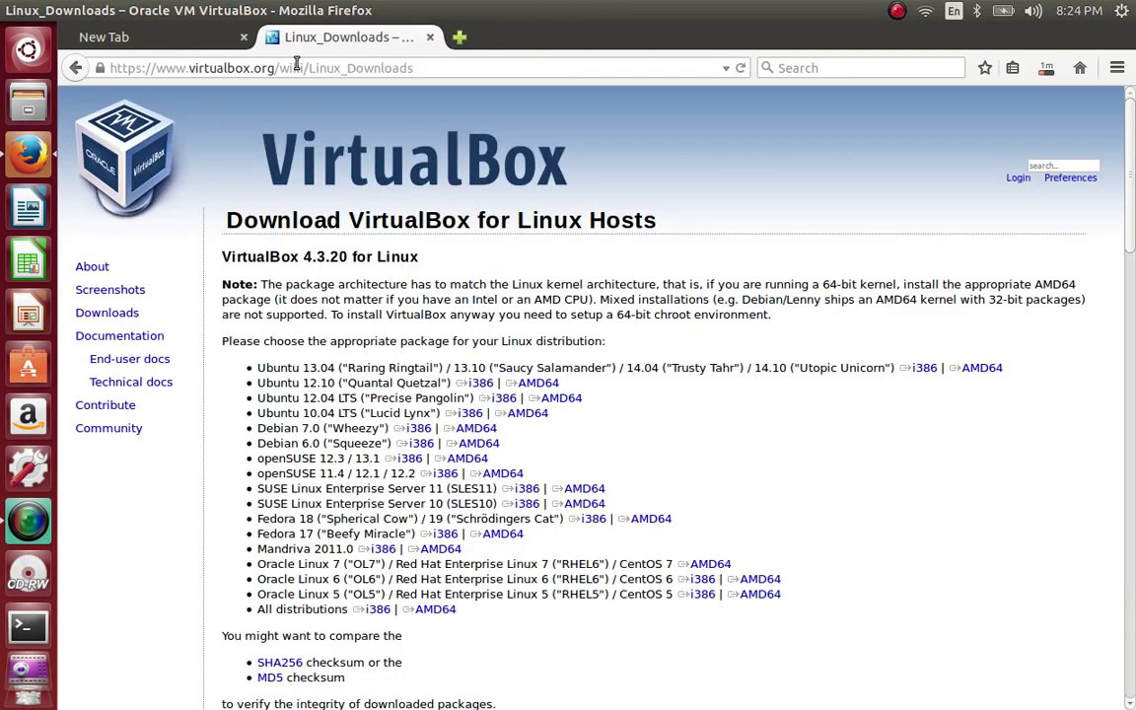
middle_click(219, 37)
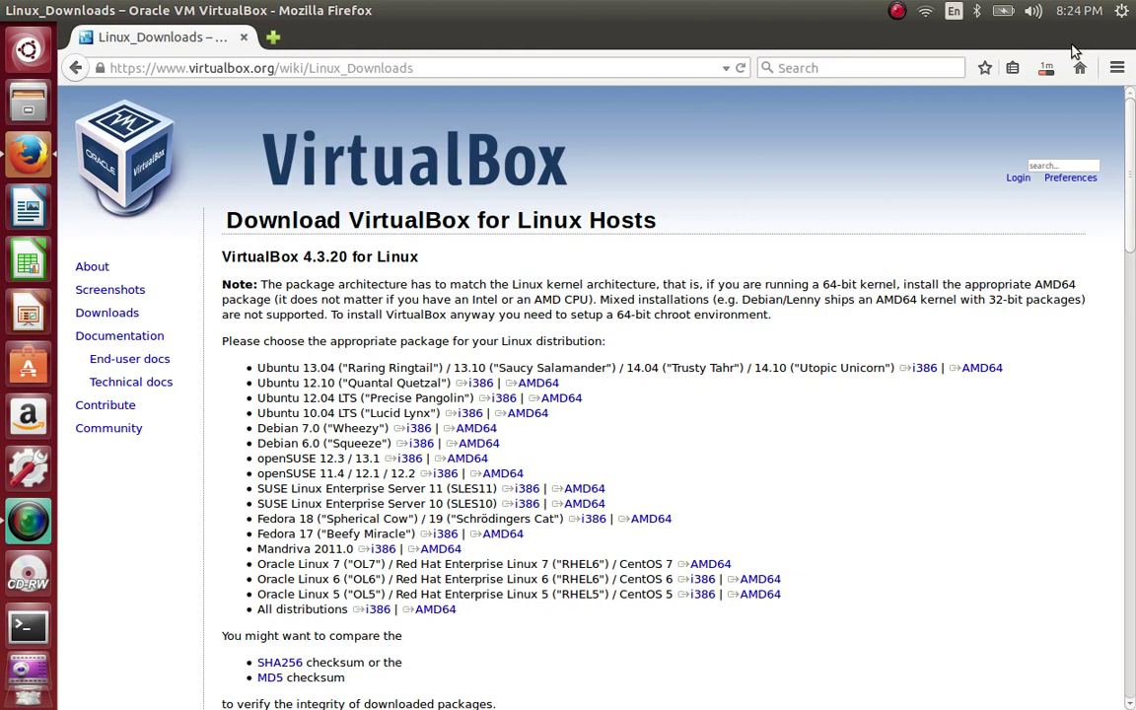
Show the newly downloaded VirtualBox .deb package in its Downloads folder
click(1046, 68)
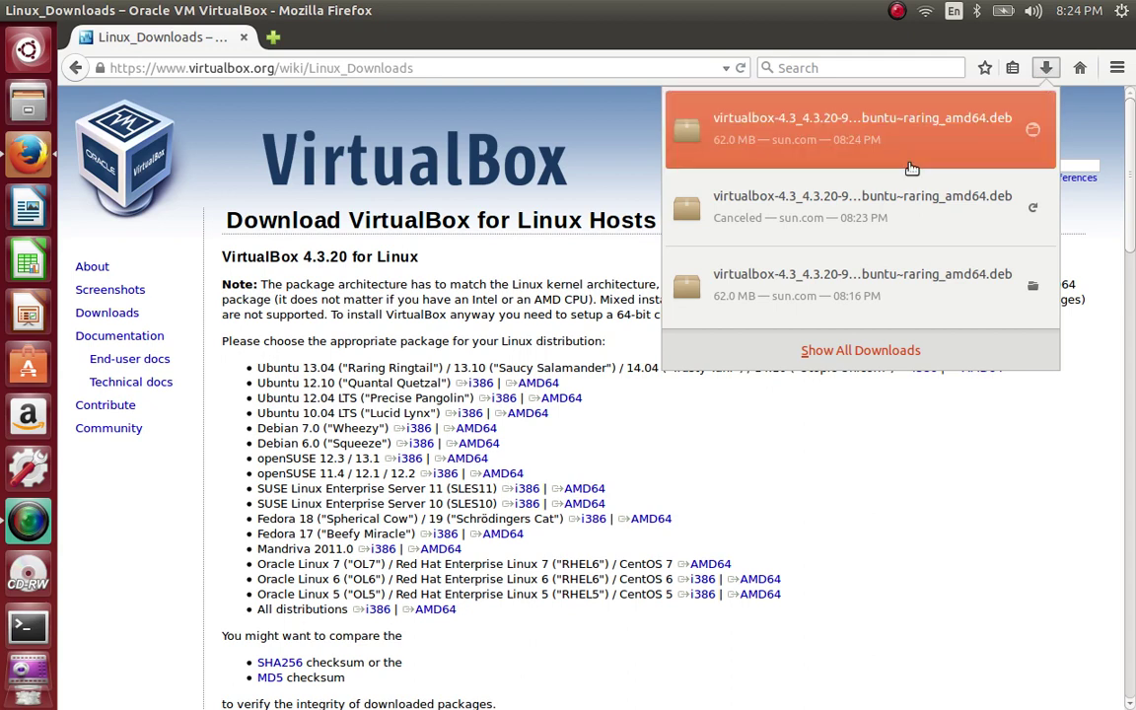
click(930, 123)
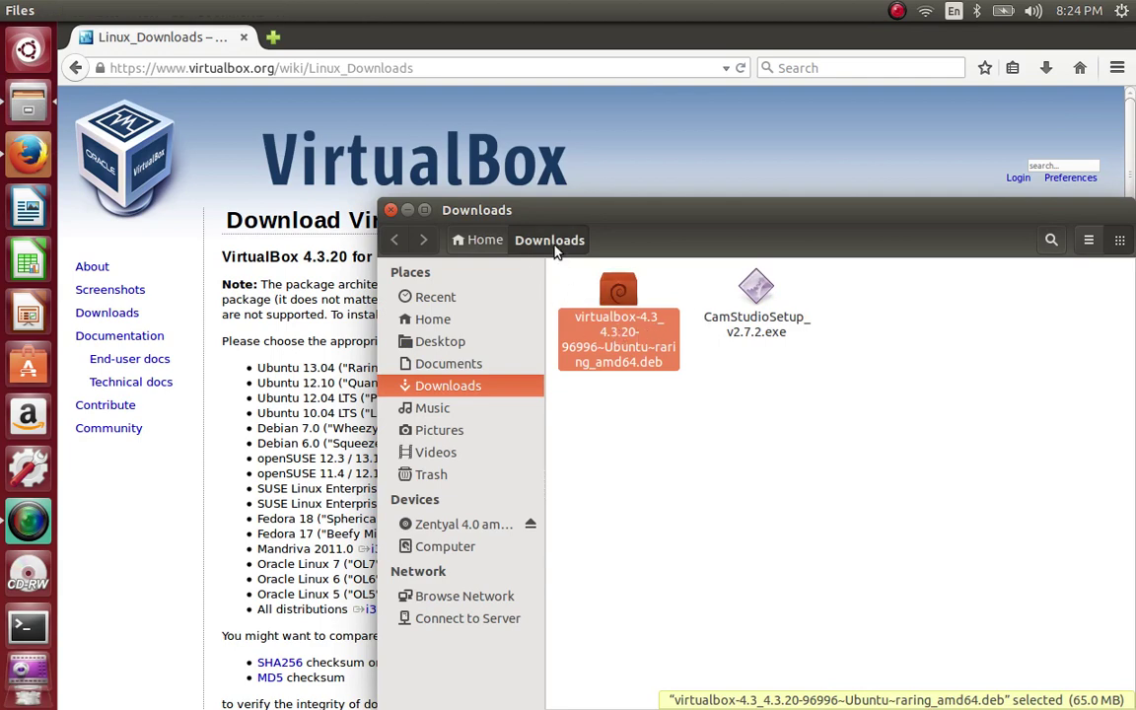
double_click(631, 298)
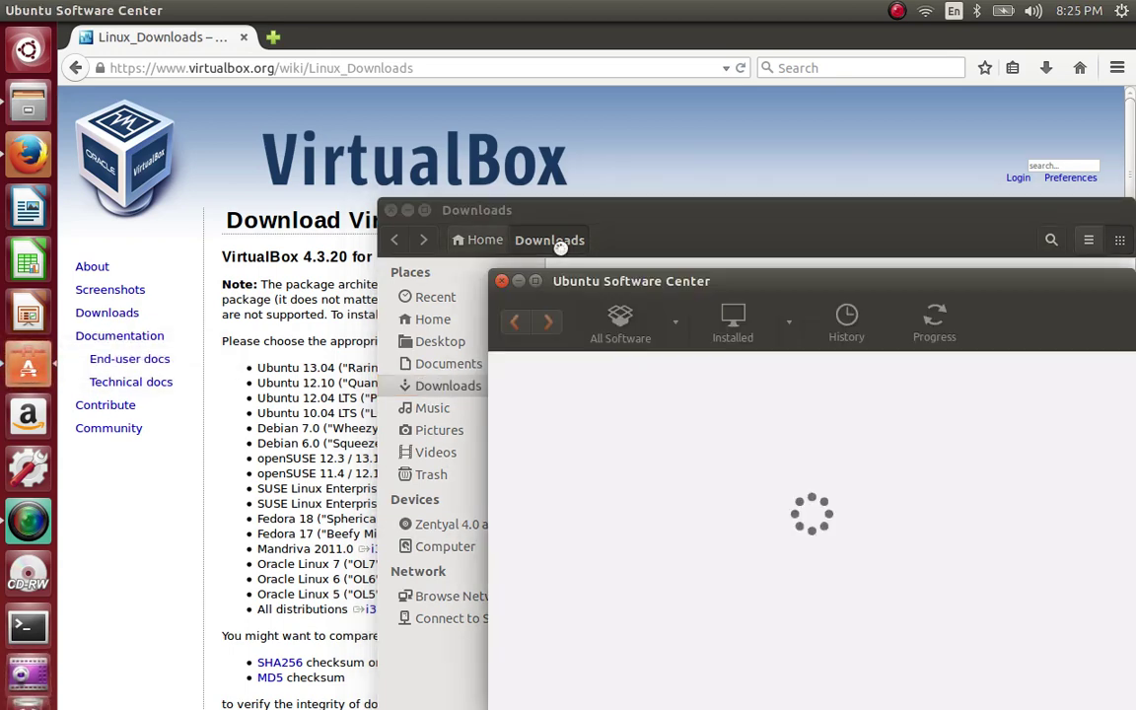
drag(723, 293, 357, 194)
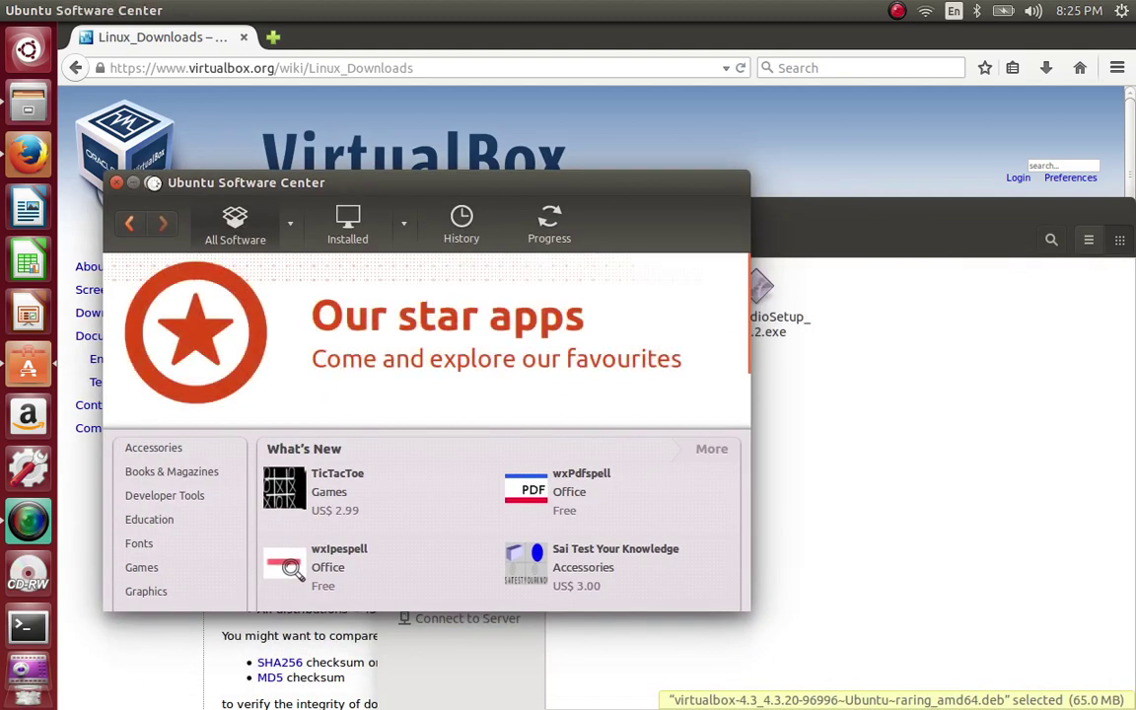
click(151, 183)
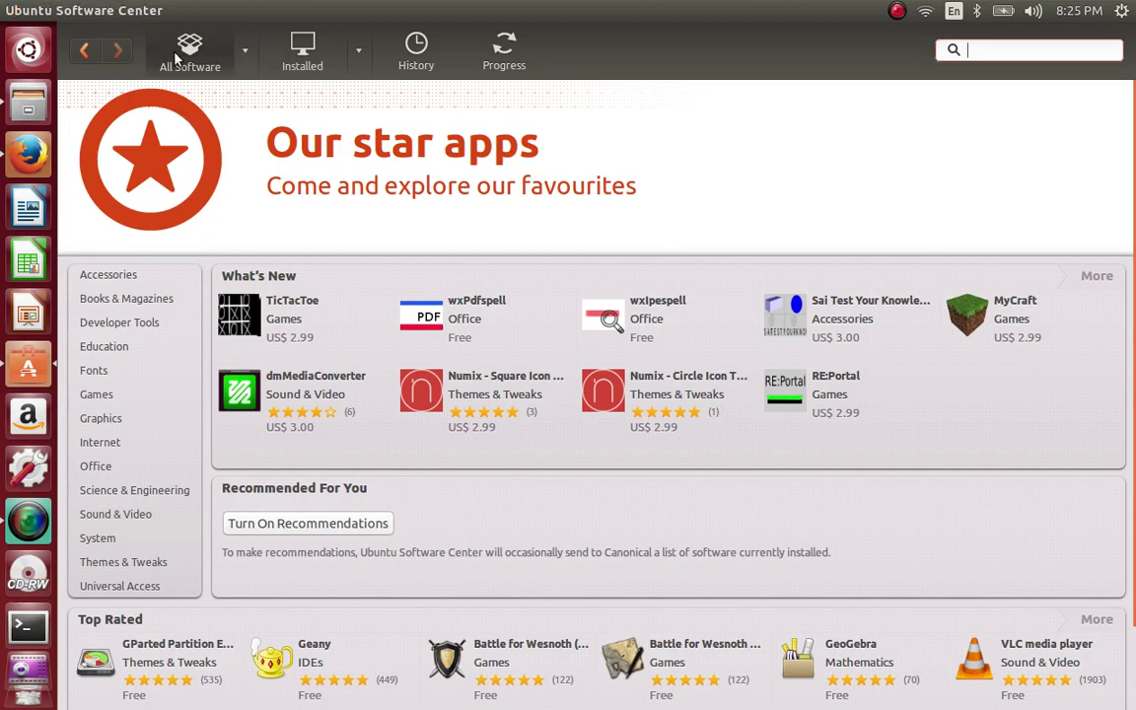
click(87, 51)
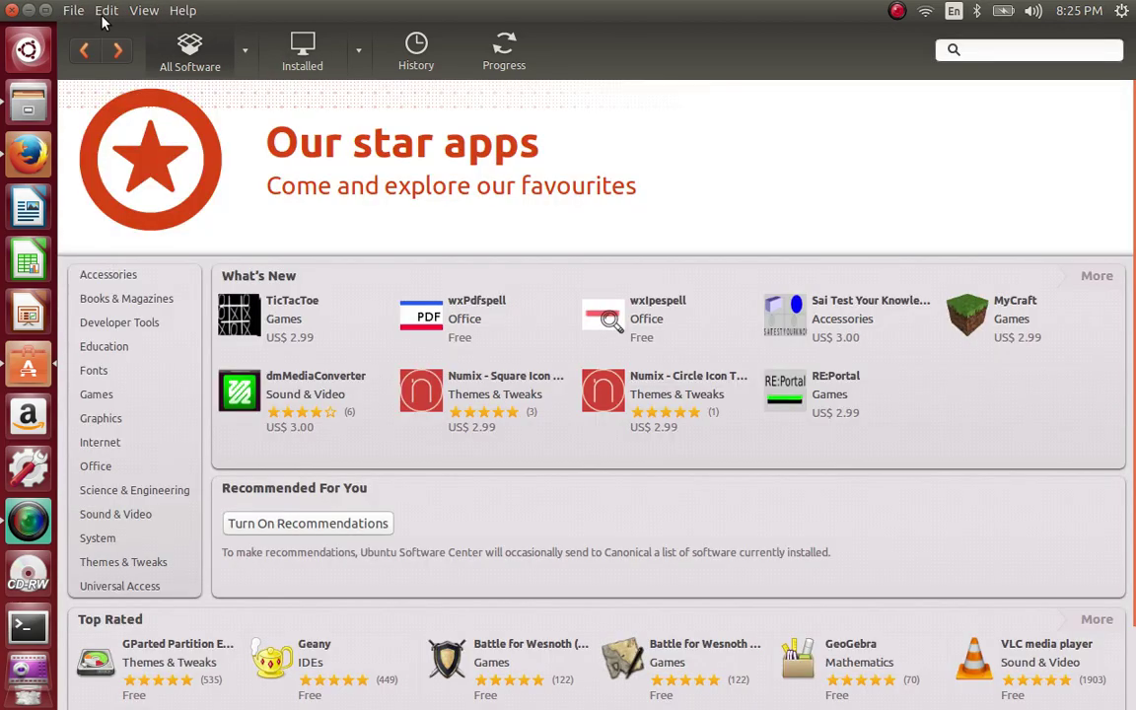
click(11, 11)
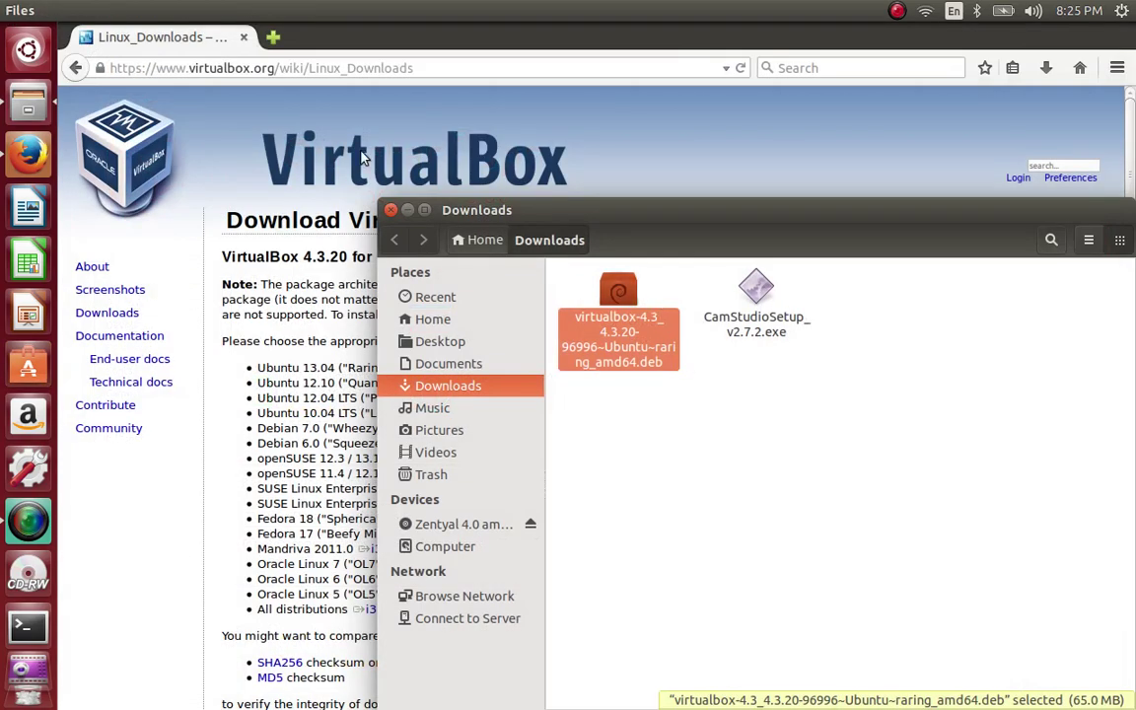
Minimize Firefox and move the Downloads folder window so that it fits fully on the desktop
click(496, 39)
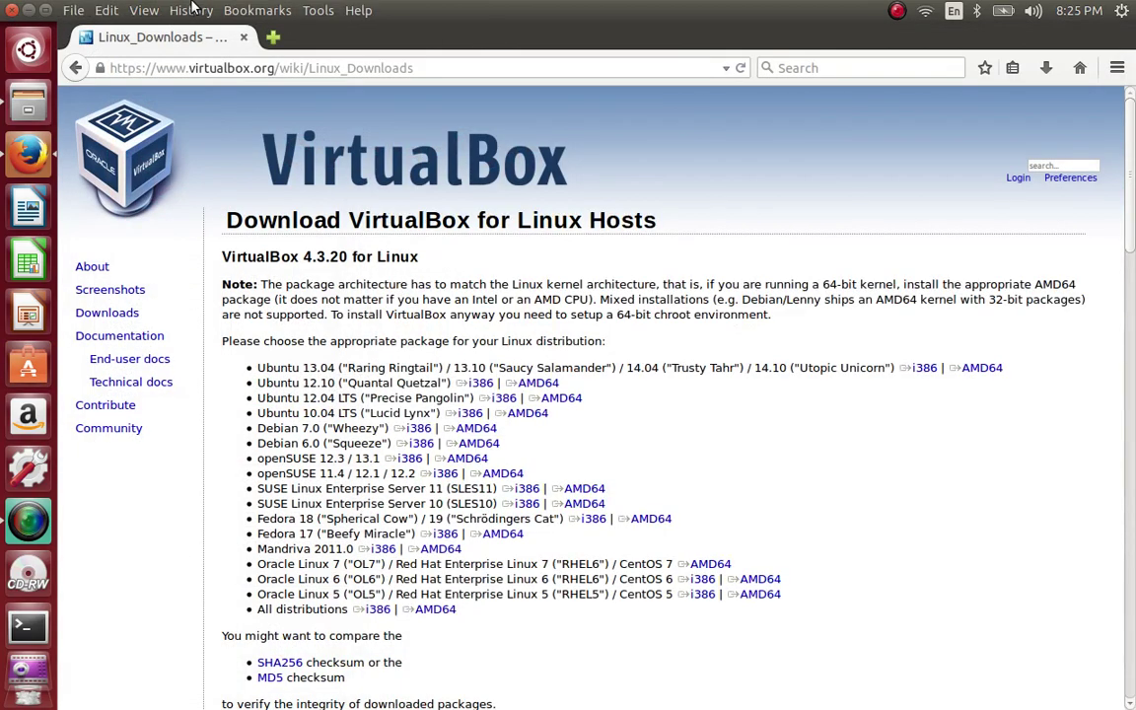
click(28, 11)
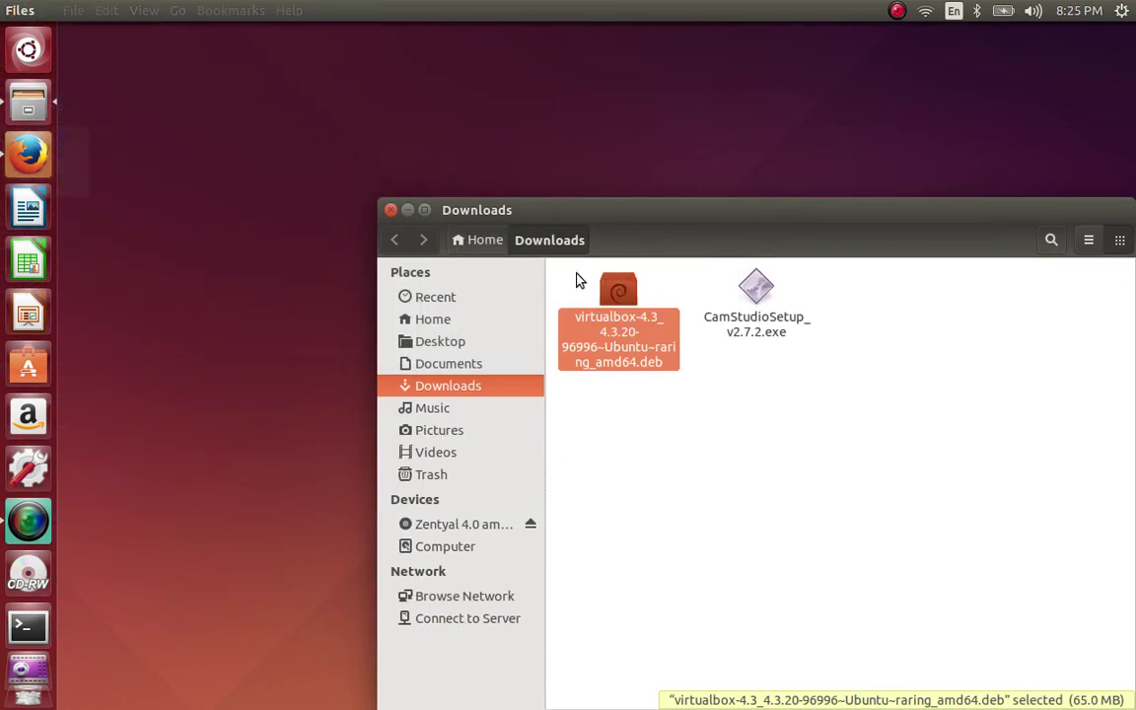
drag(625, 219, 381, 88)
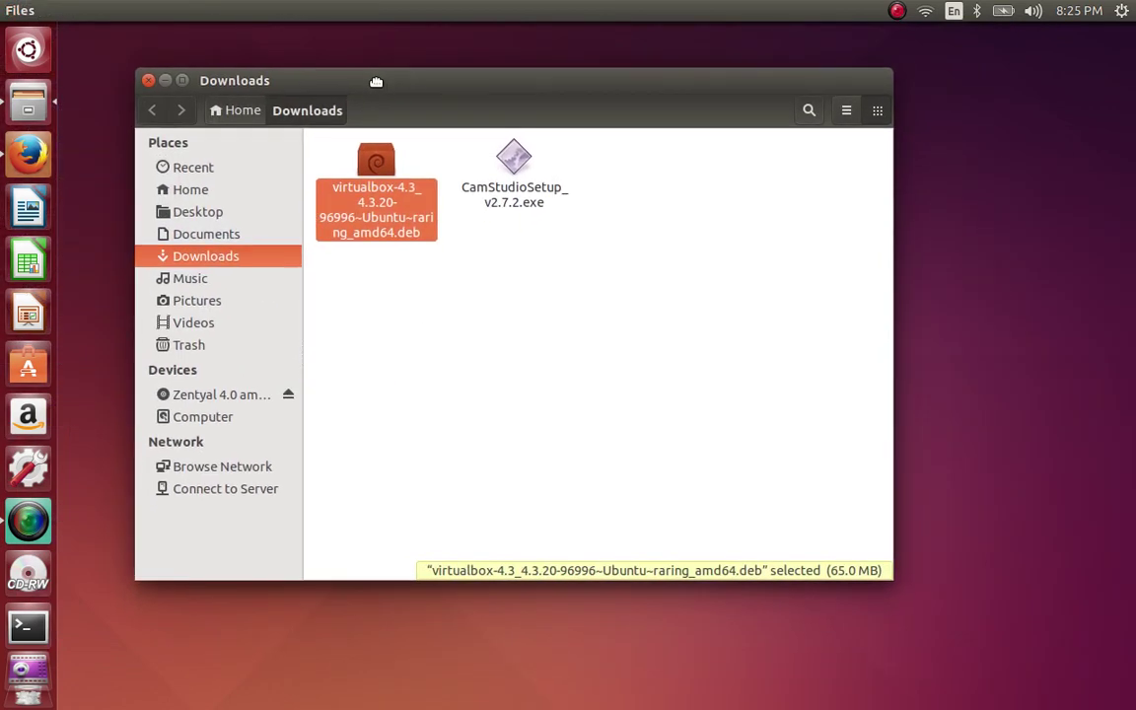
Open the downloaded VirtualBox .deb package in Ubuntu Software Center and try to install virtualbox-4.3
double_click(390, 163)
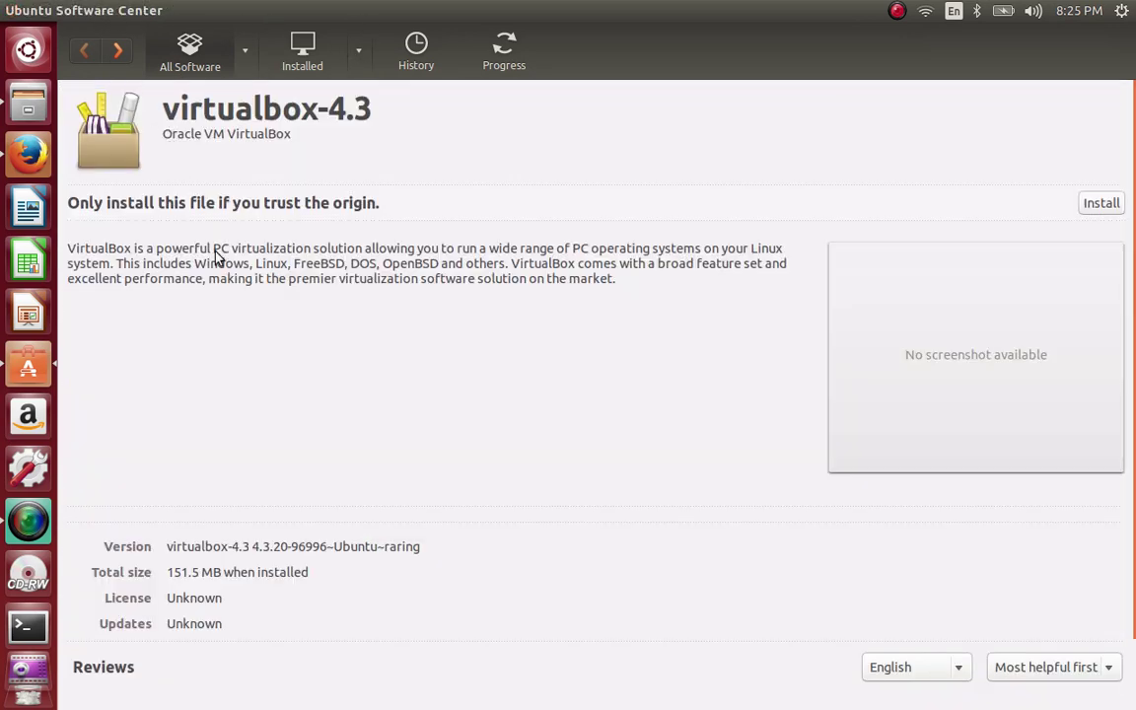
click(1092, 214)
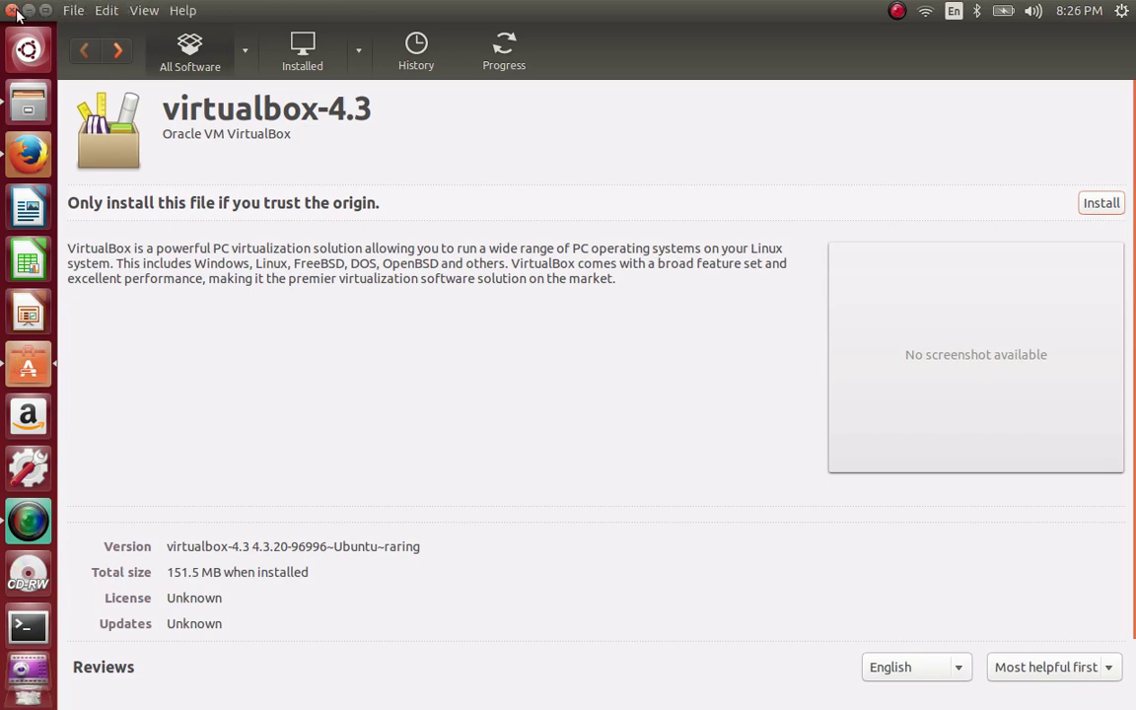
Close Ubuntu Software Center and launch it again
click(12, 10)
click(28, 371)
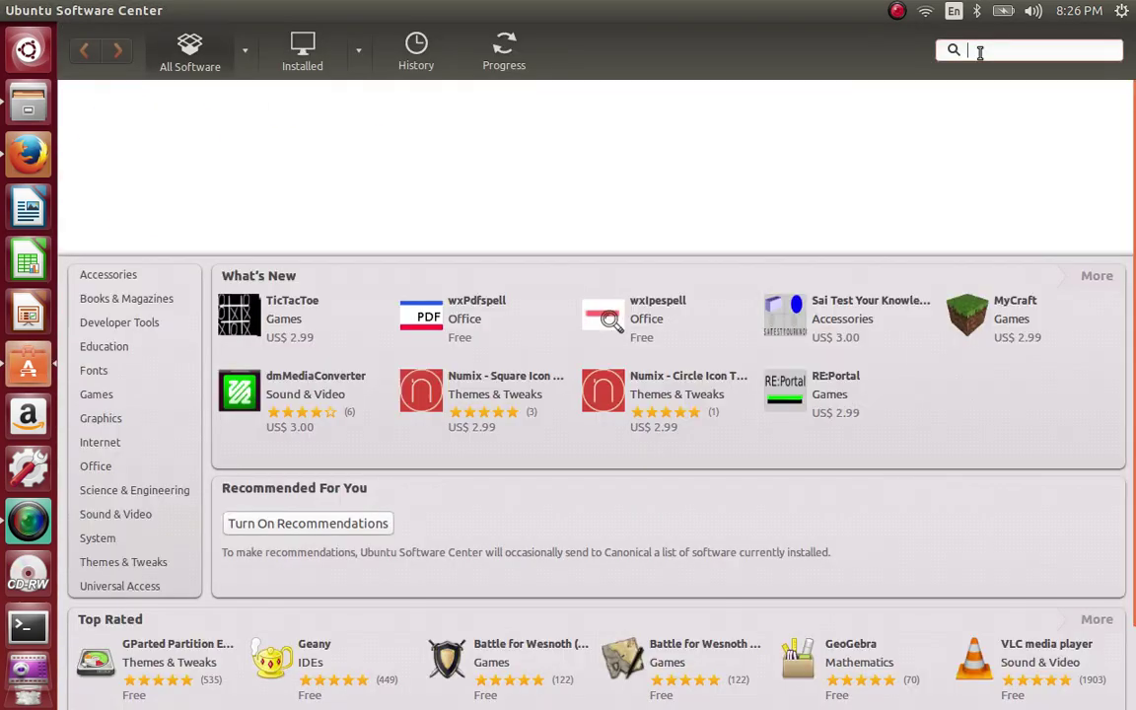
Search the software catalogue for virtualbox, view the VirtualBox entry's details, and close Ubuntu Software Center
text(v)
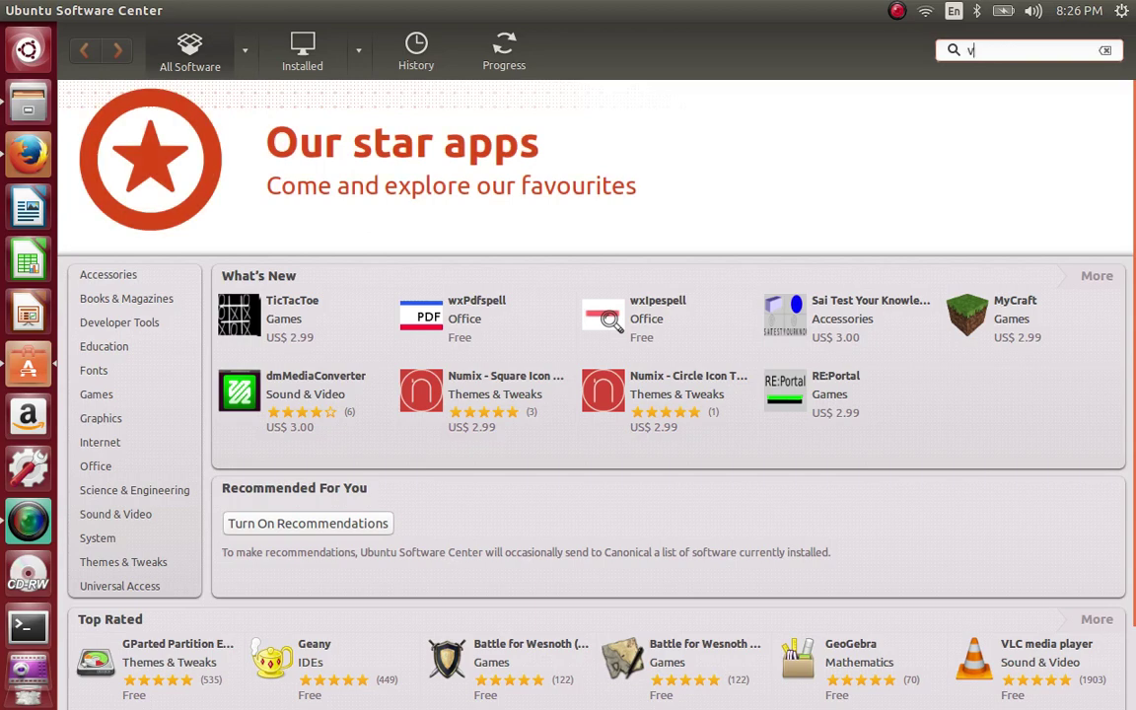
text(e)
key(BackSpace)
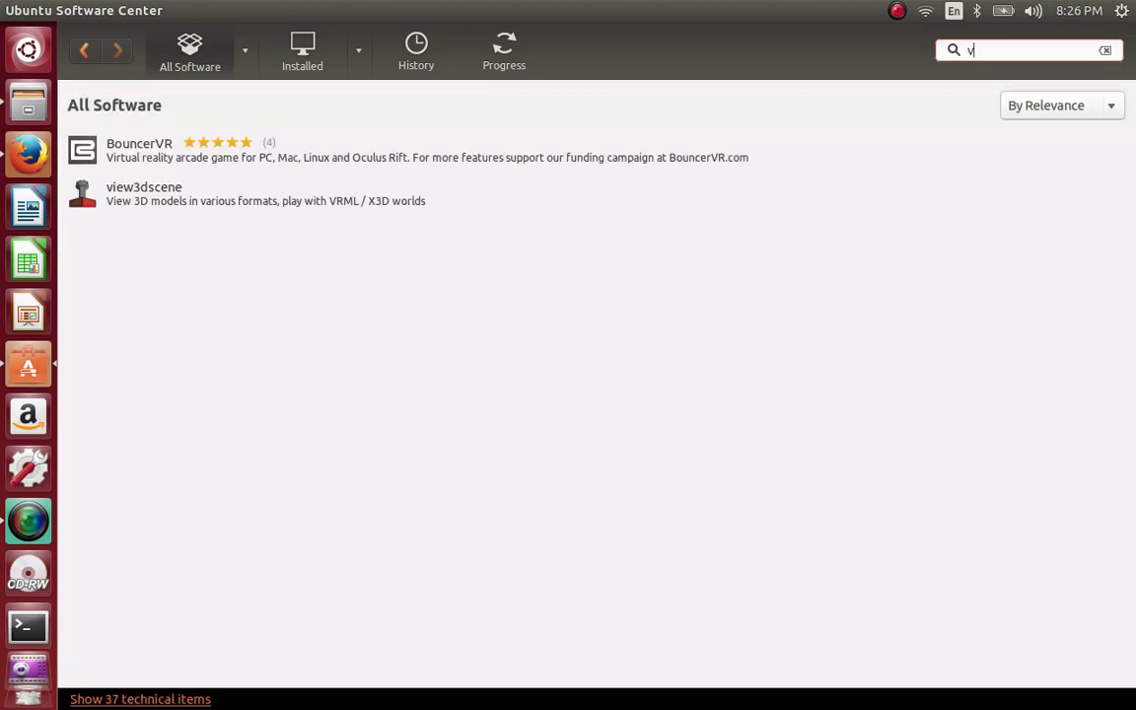
text(ir)
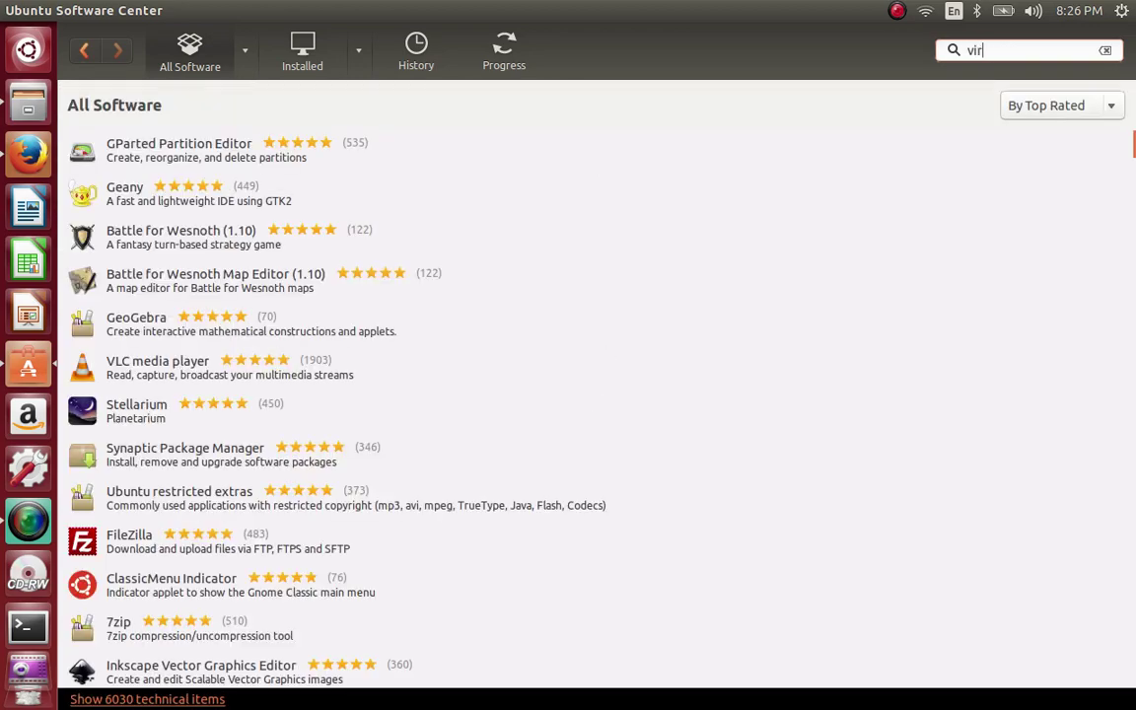
text(tual)
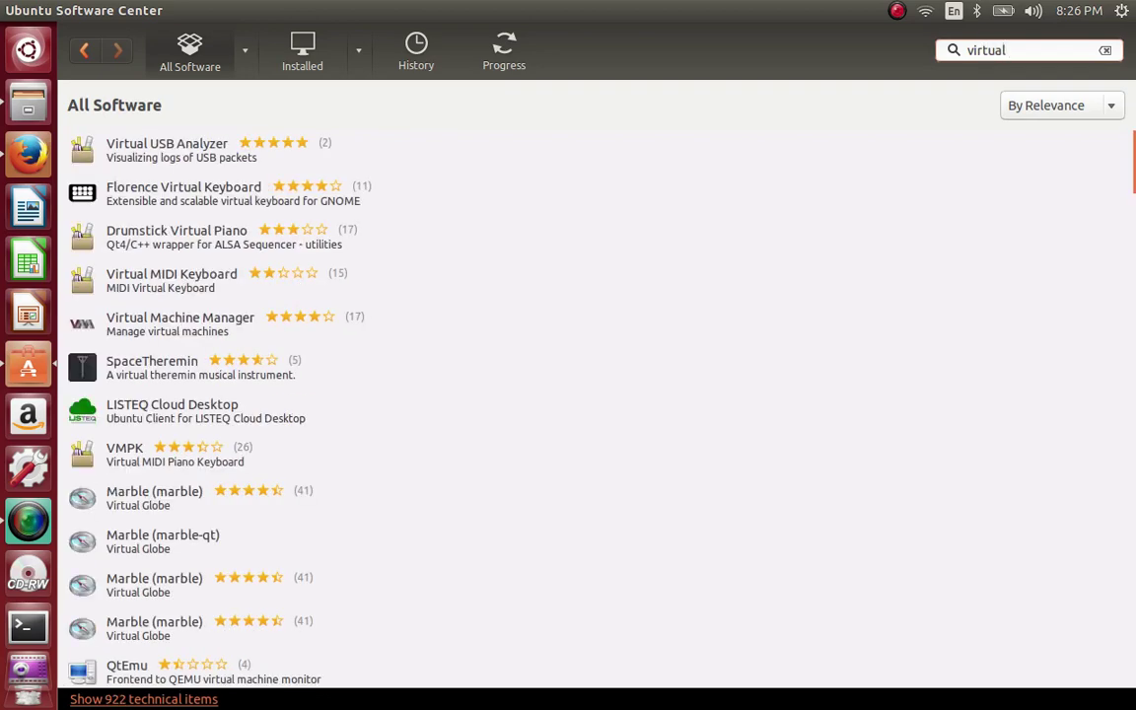
text(box)
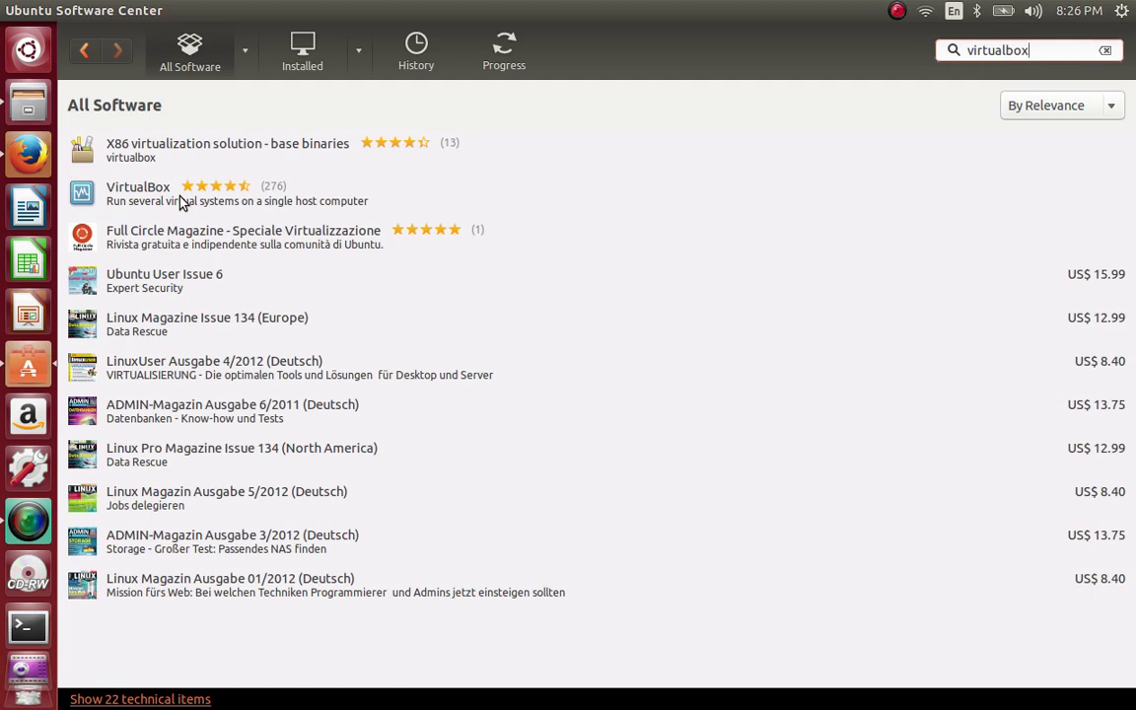
double_click(129, 174)
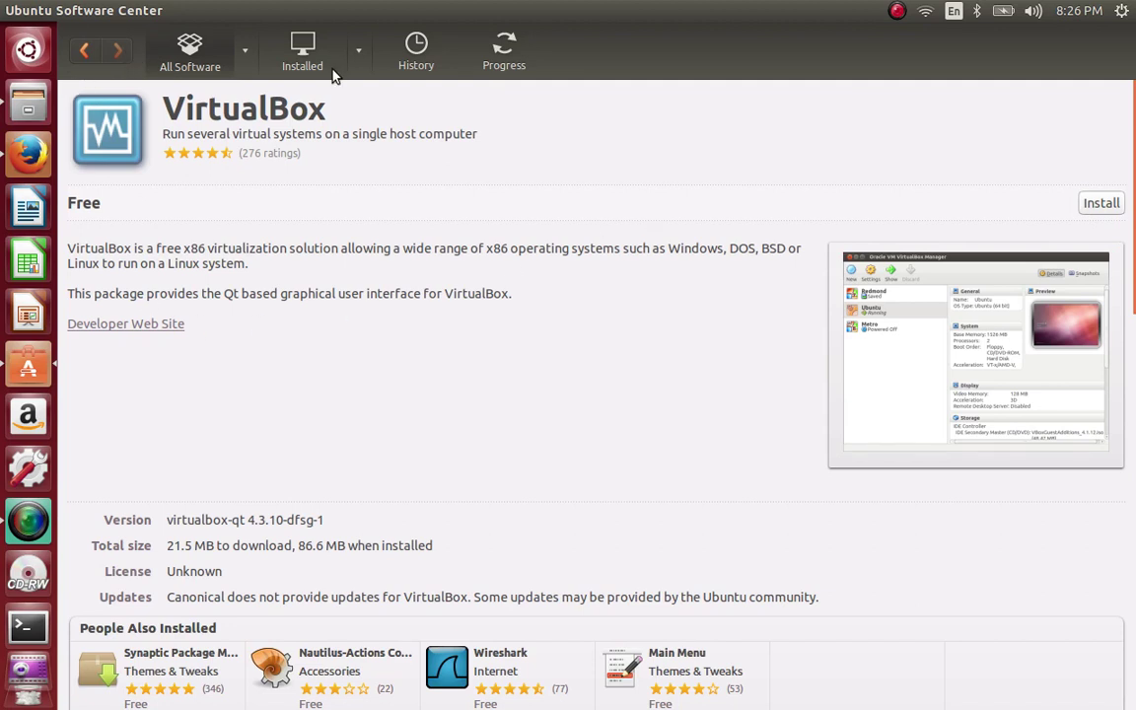
click(83, 59)
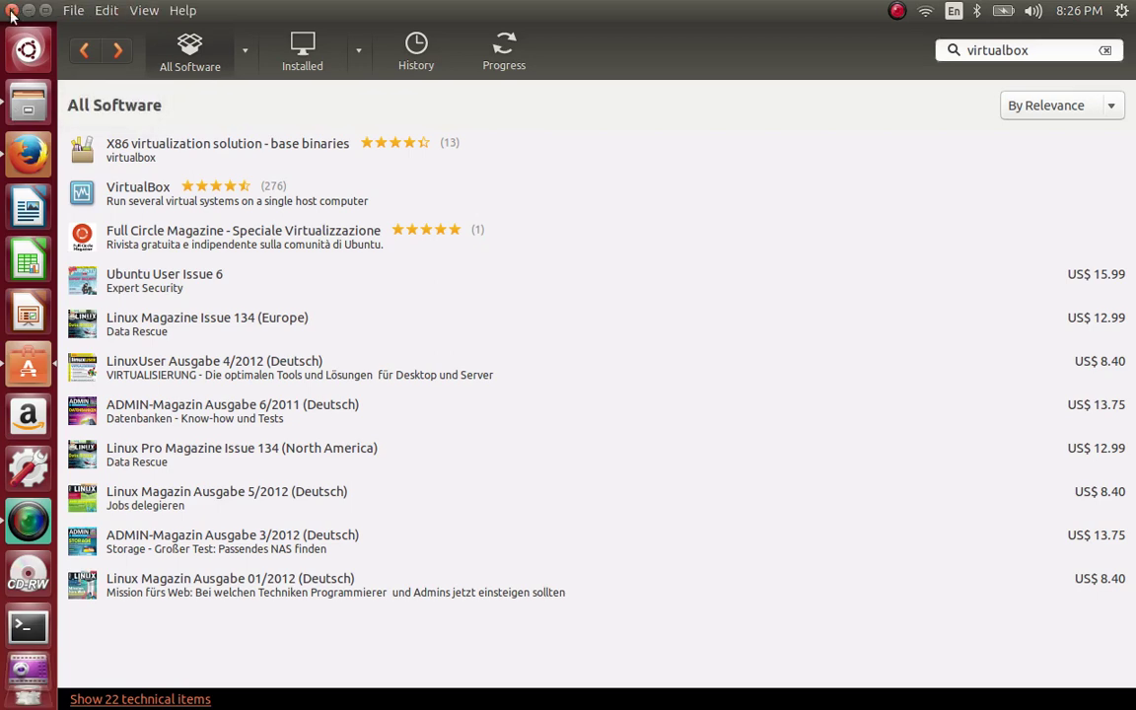
click(12, 11)
Open the downloaded virtualbox-4.3 .deb package again, install it by authenticating with the account password, and show the installation progress
double_click(415, 201)
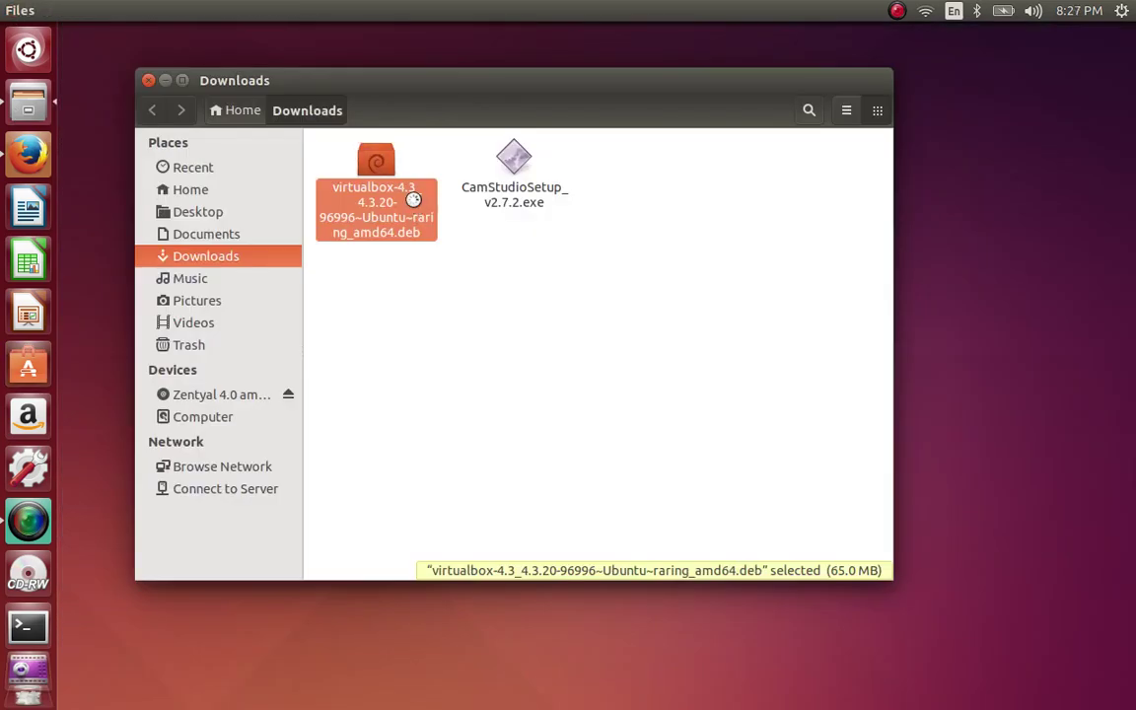
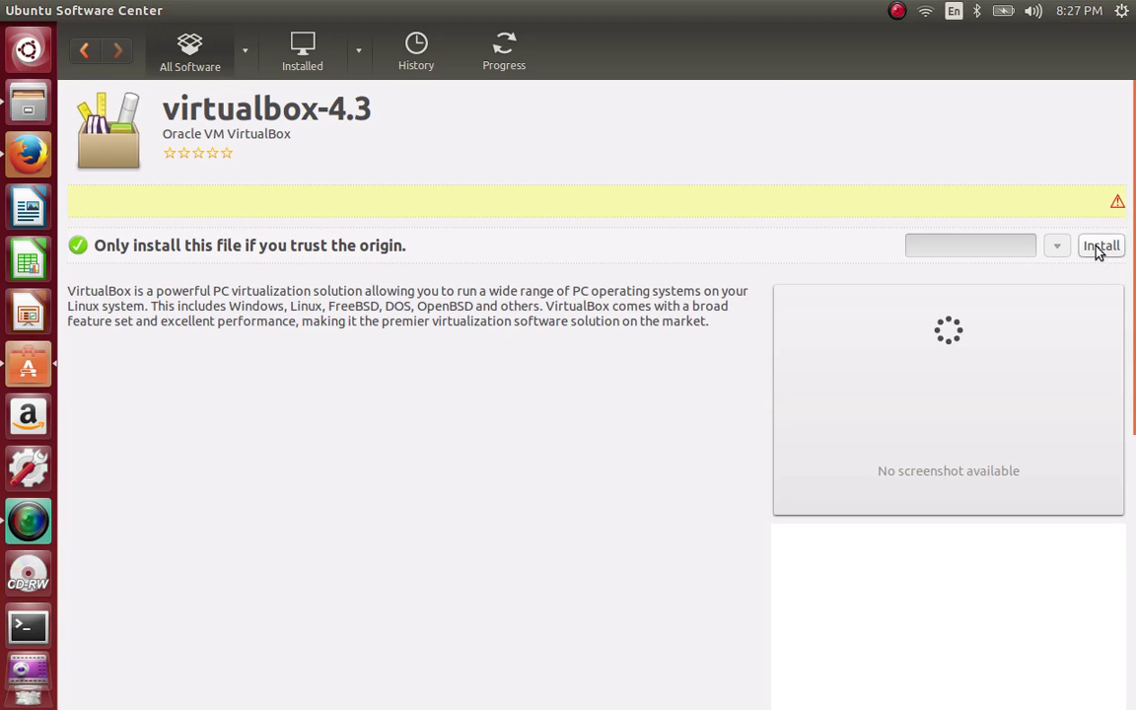
click(1099, 247)
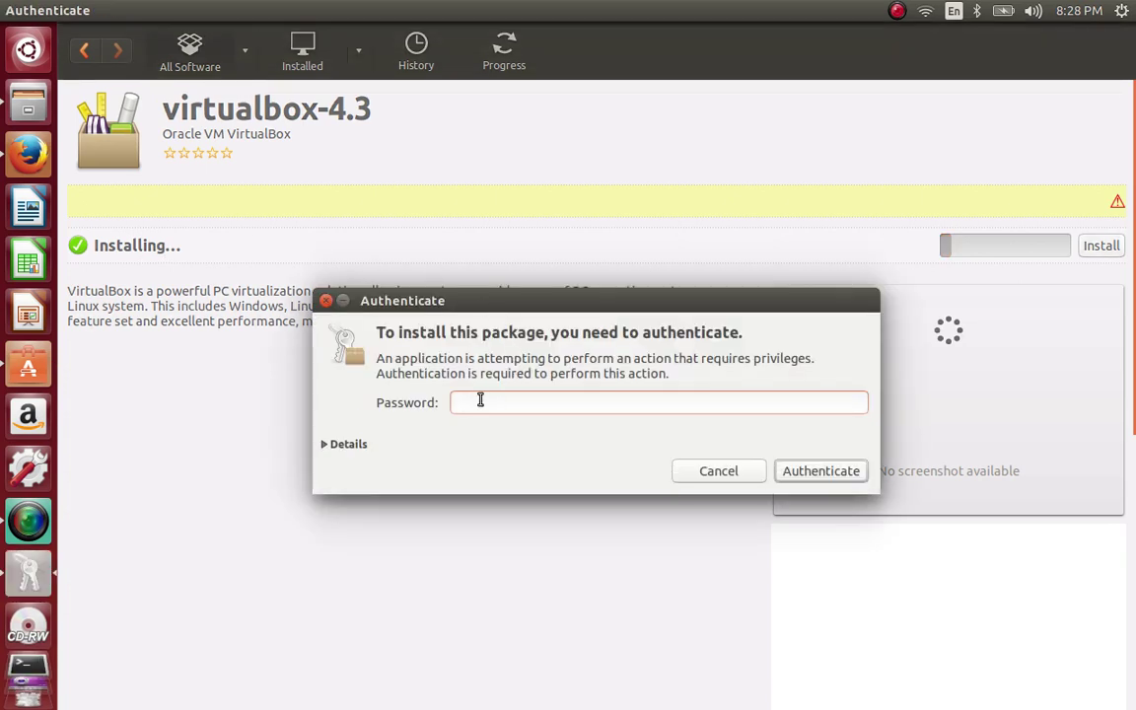
text(•••••••••)
click(816, 471)
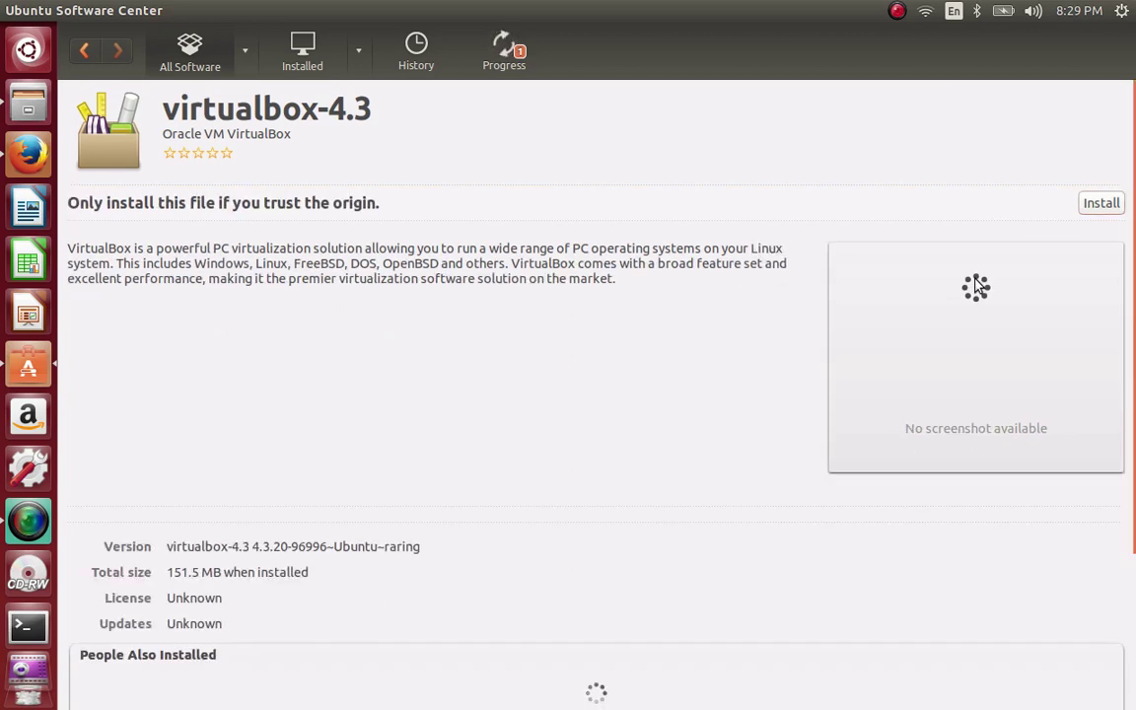
click(512, 59)
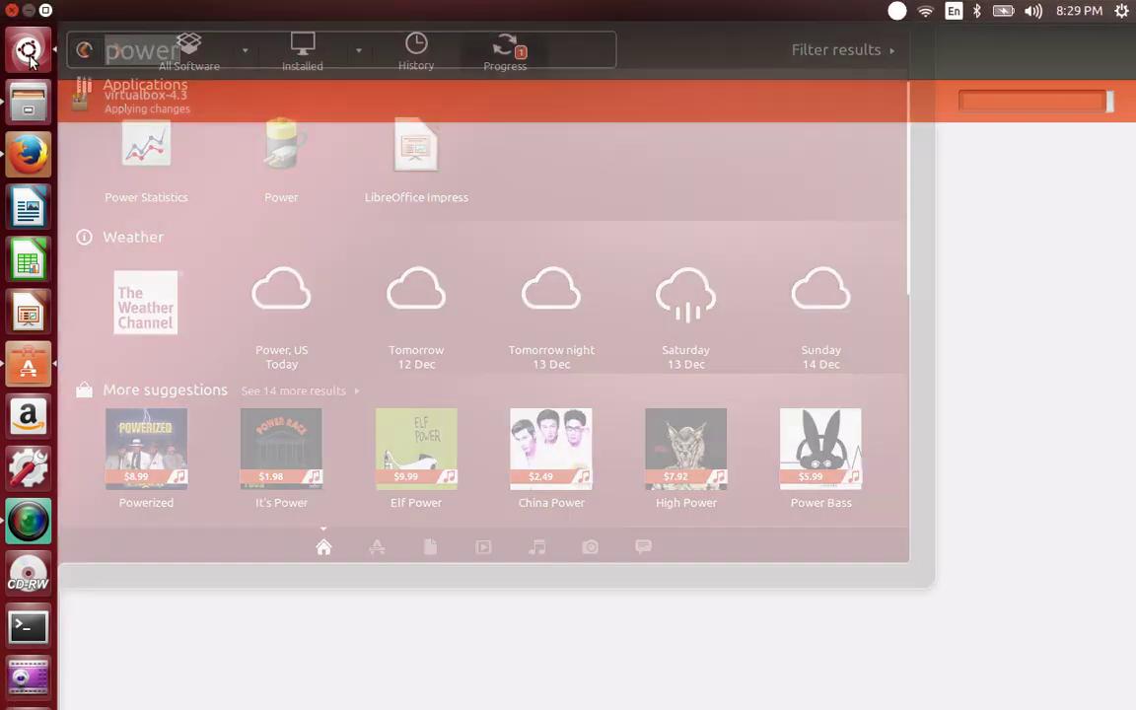
Search the Dash for virt to check for Oracle VM VirtualBox, and return to the installation progress
click(25, 46)
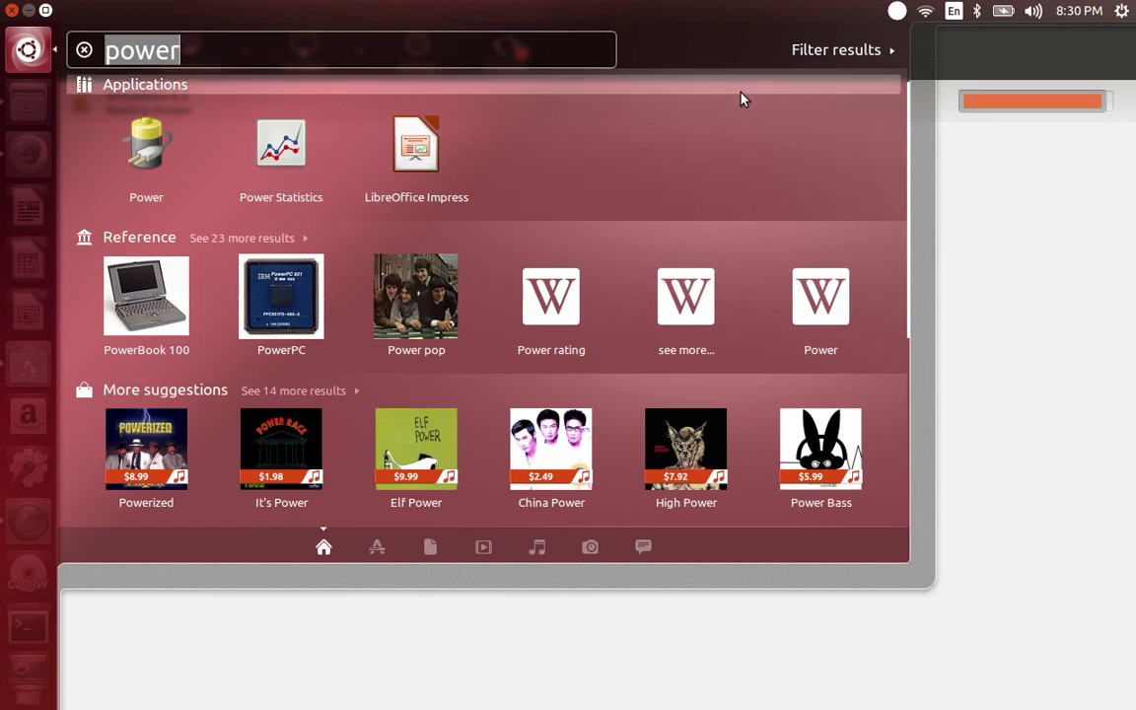
text(v)
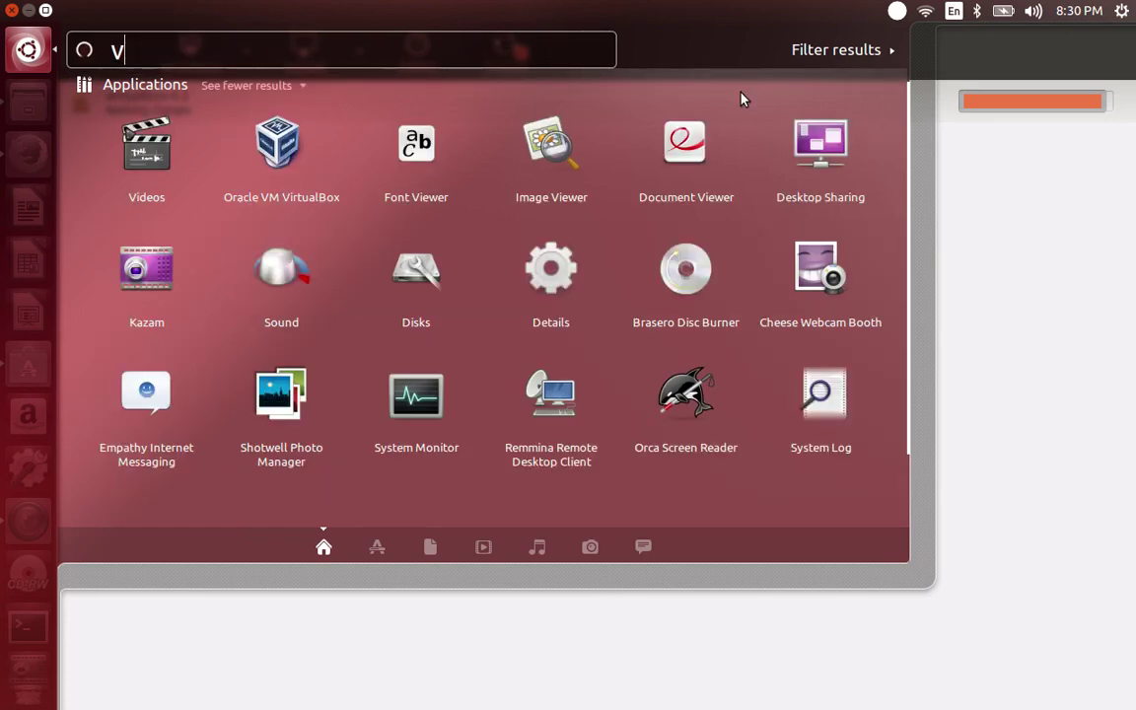
text(irt)
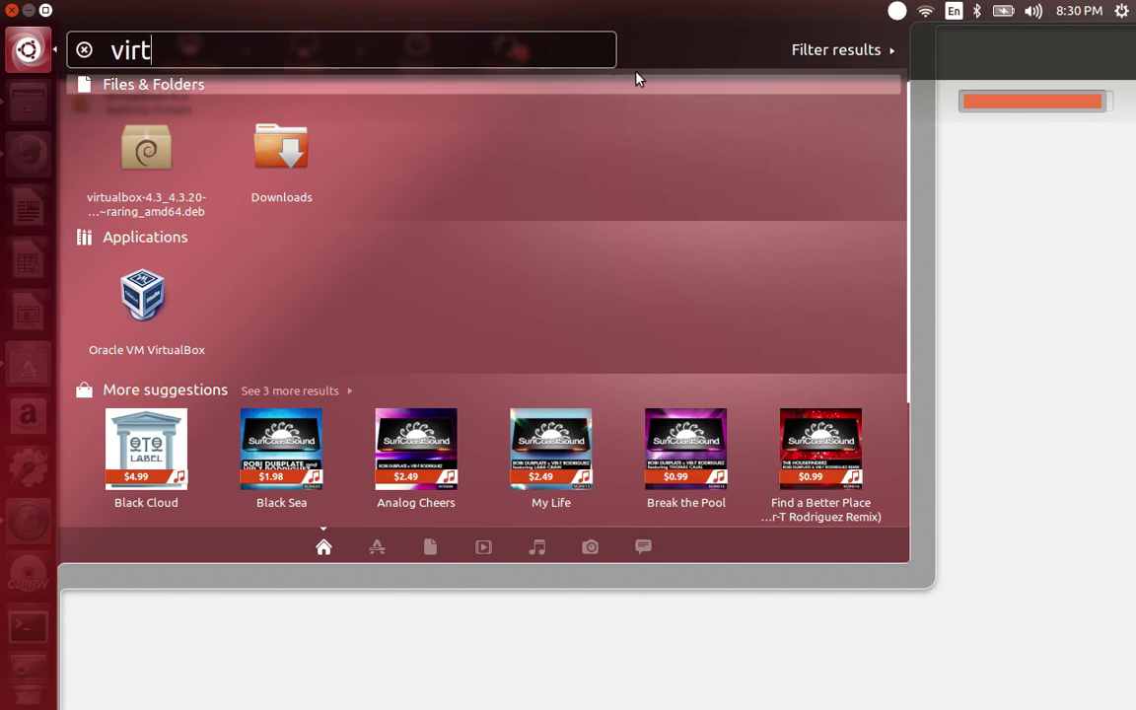
click(1003, 140)
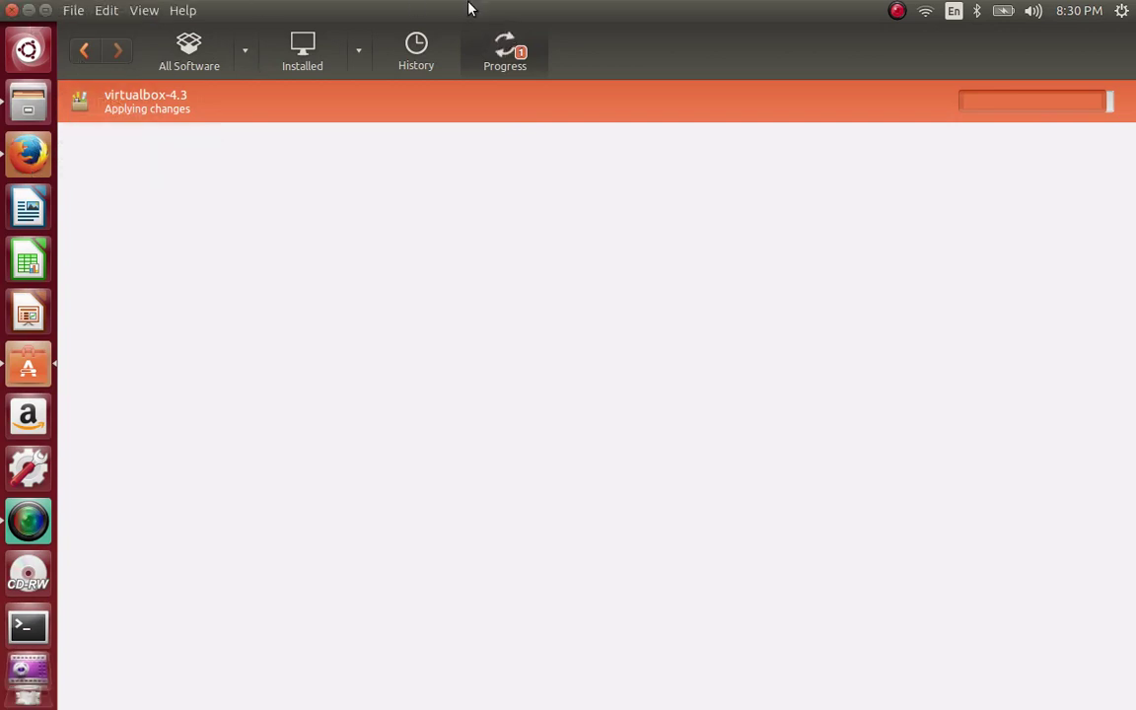
click(897, 12)
click(897, 11)
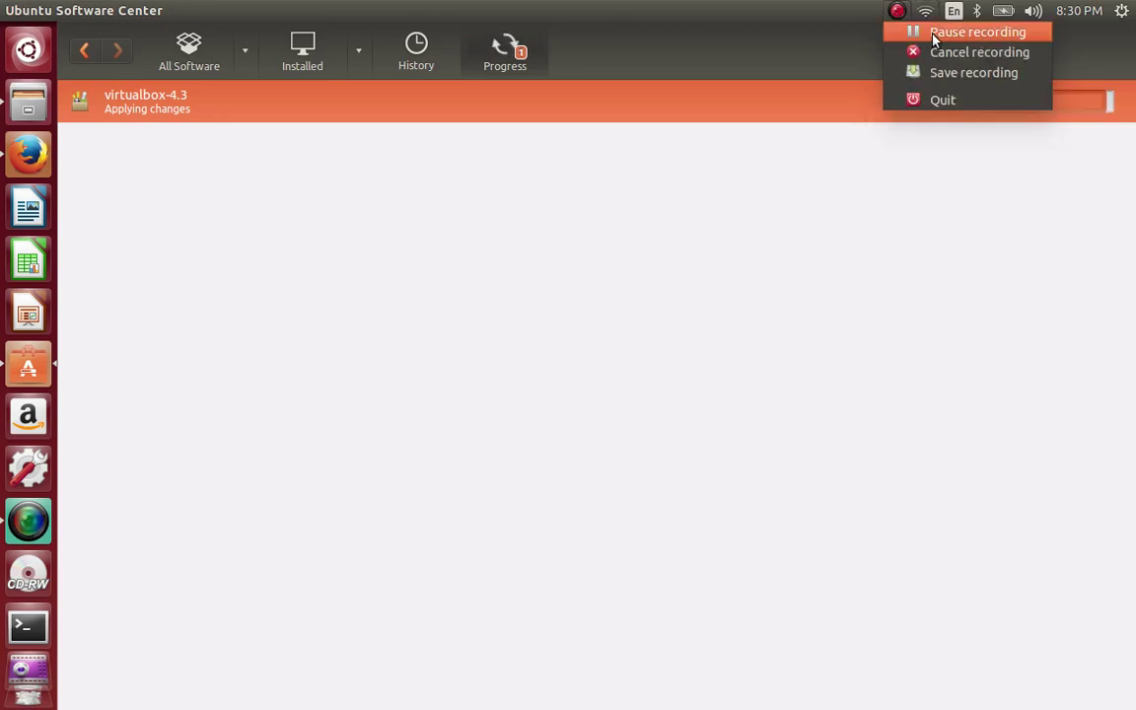
click(931, 32)
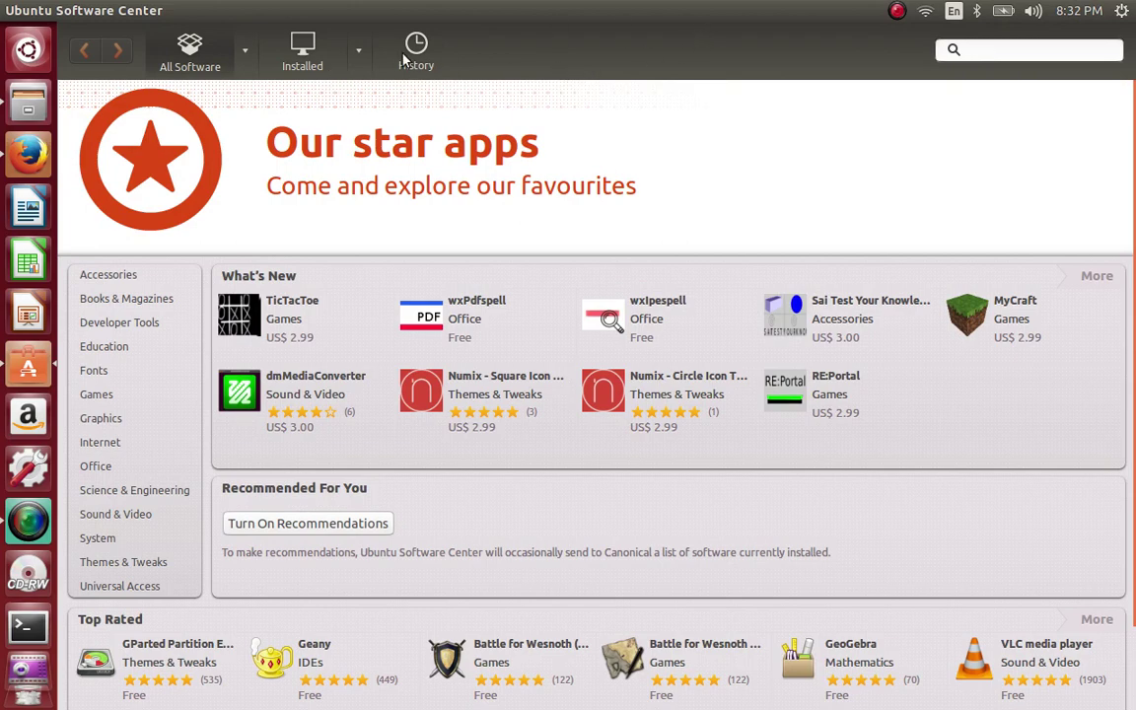
Search the Dash for vir and try to open Oracle VM VirtualBox from the results
click(28, 49)
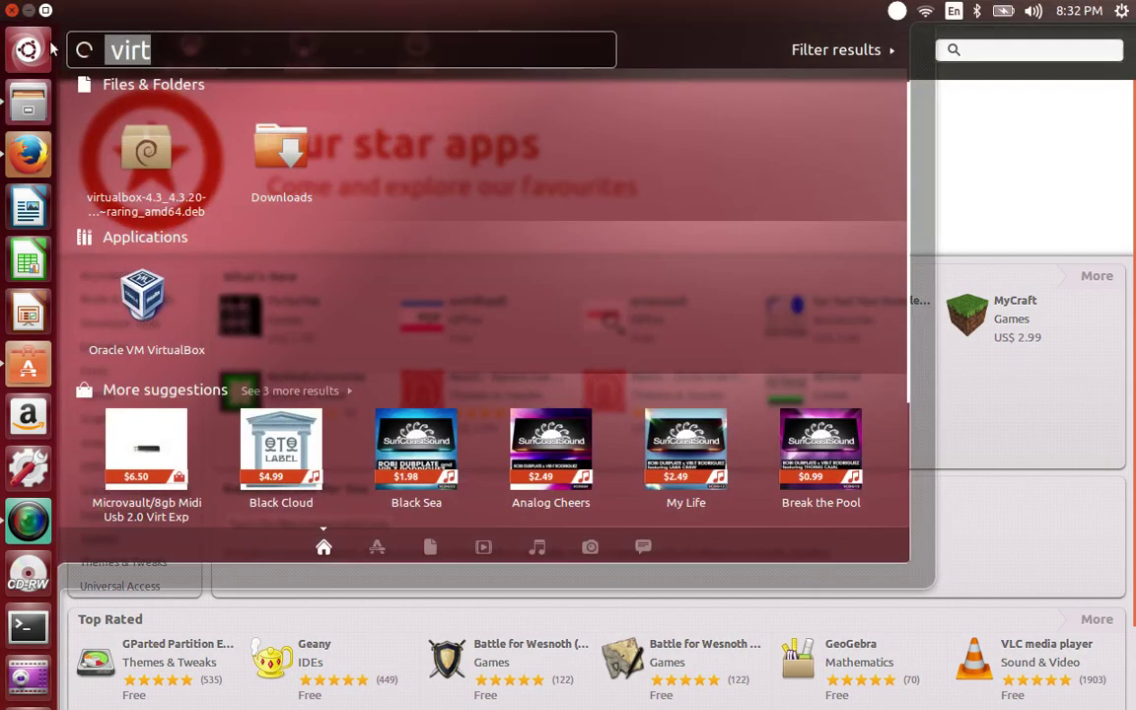
text(si)
key(BackSpace)
key(BackSpace)
text(vi)
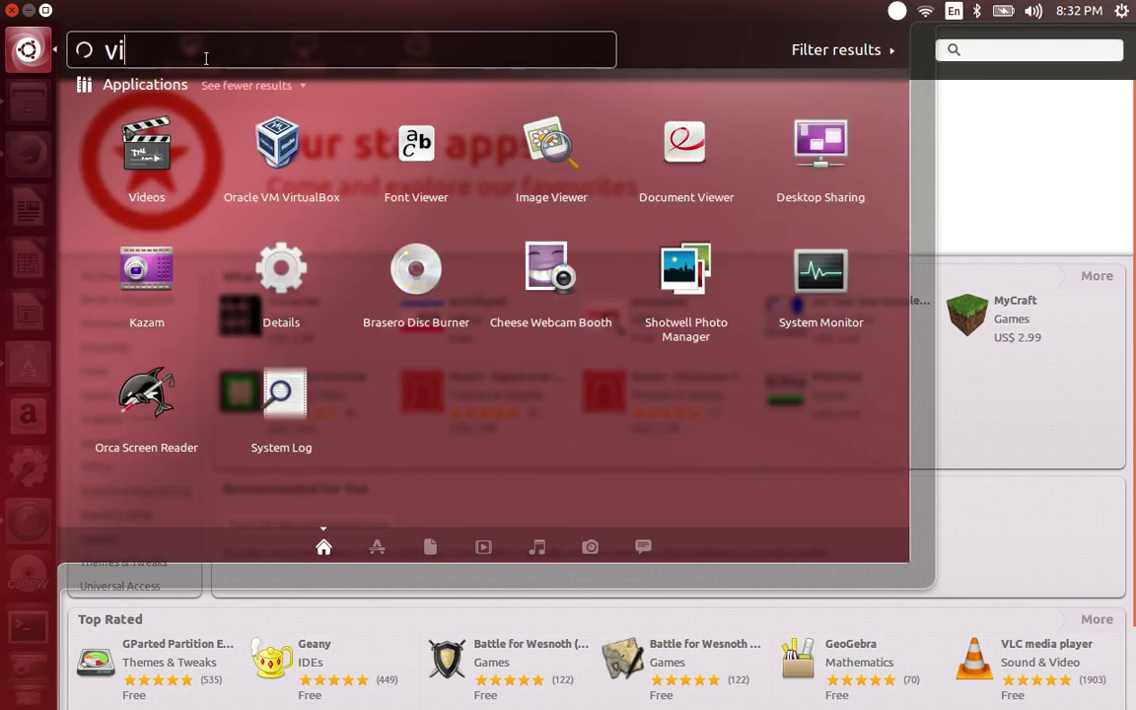
text(t)
key(BackSpace)
text(r)
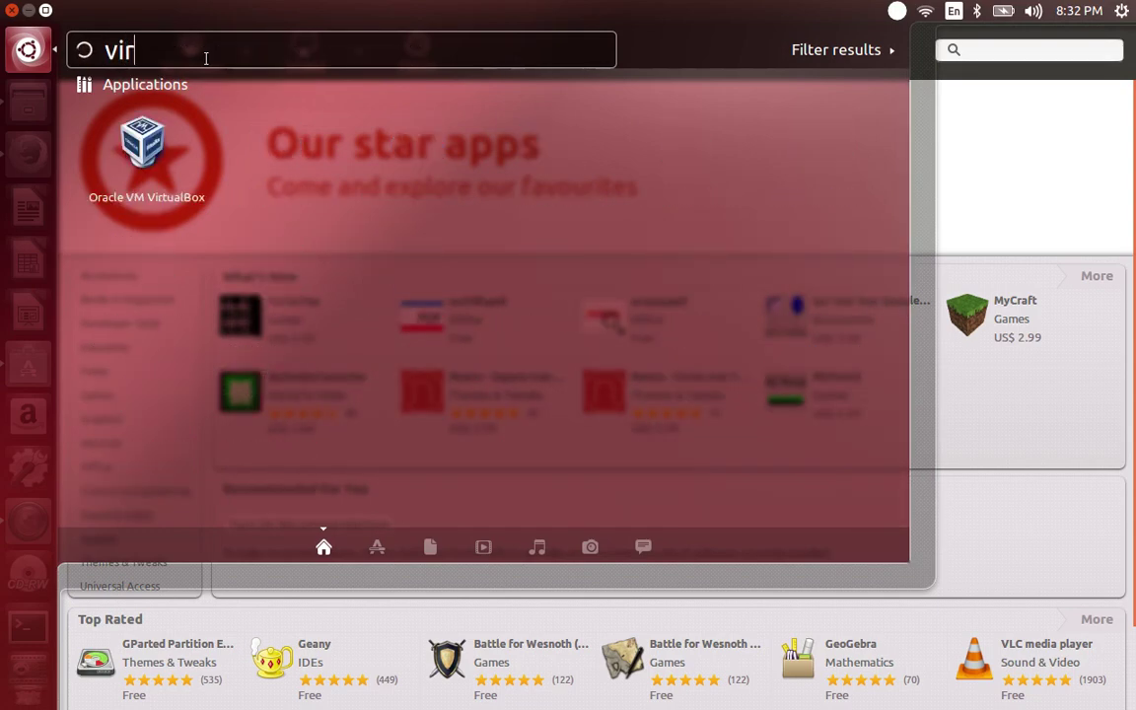
click(135, 158)
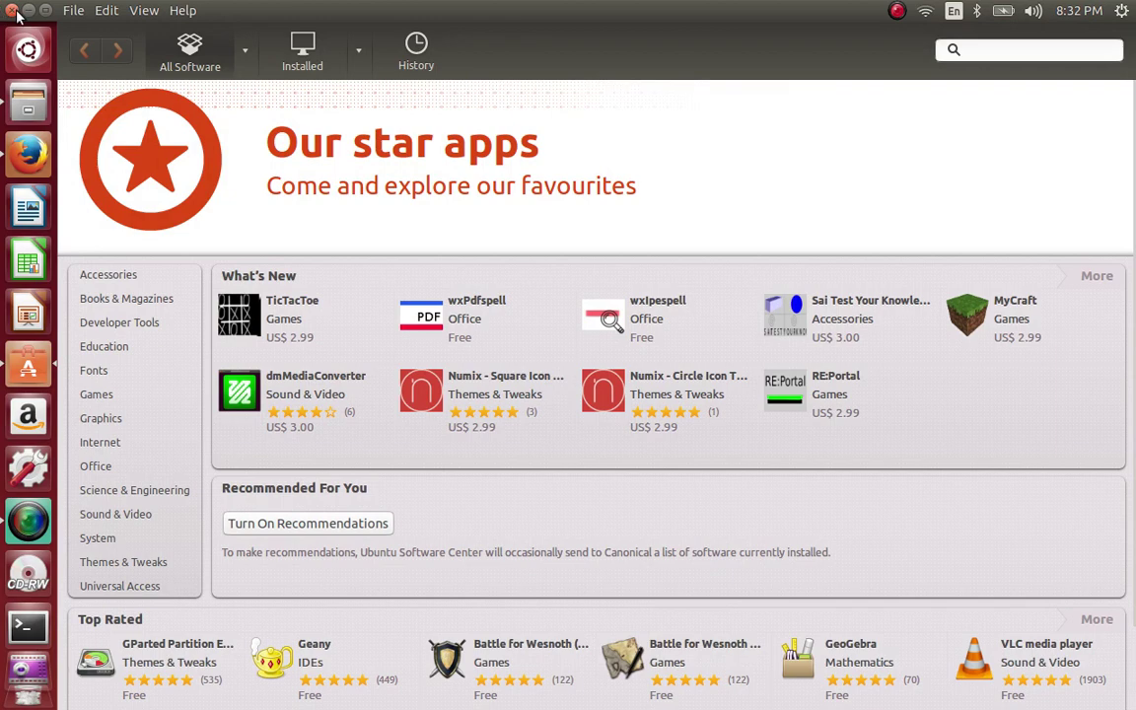
Close Ubuntu Software Center and the Downloads folder, and dismiss the system problem report without sending it
click(13, 10)
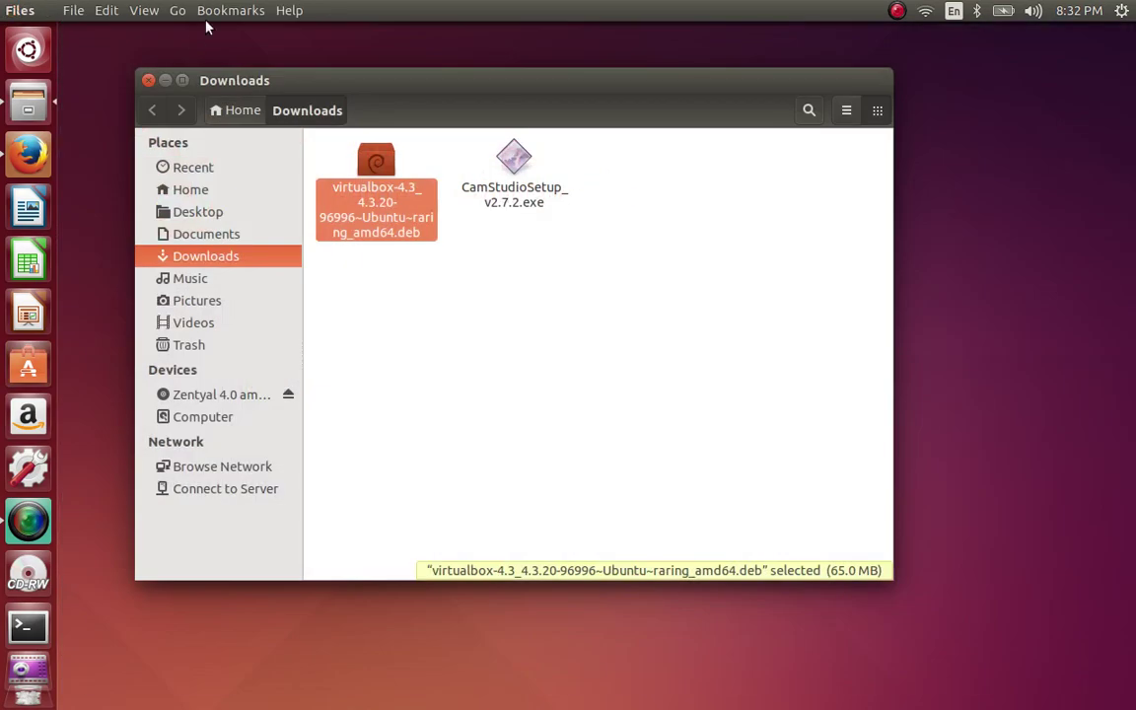
click(148, 81)
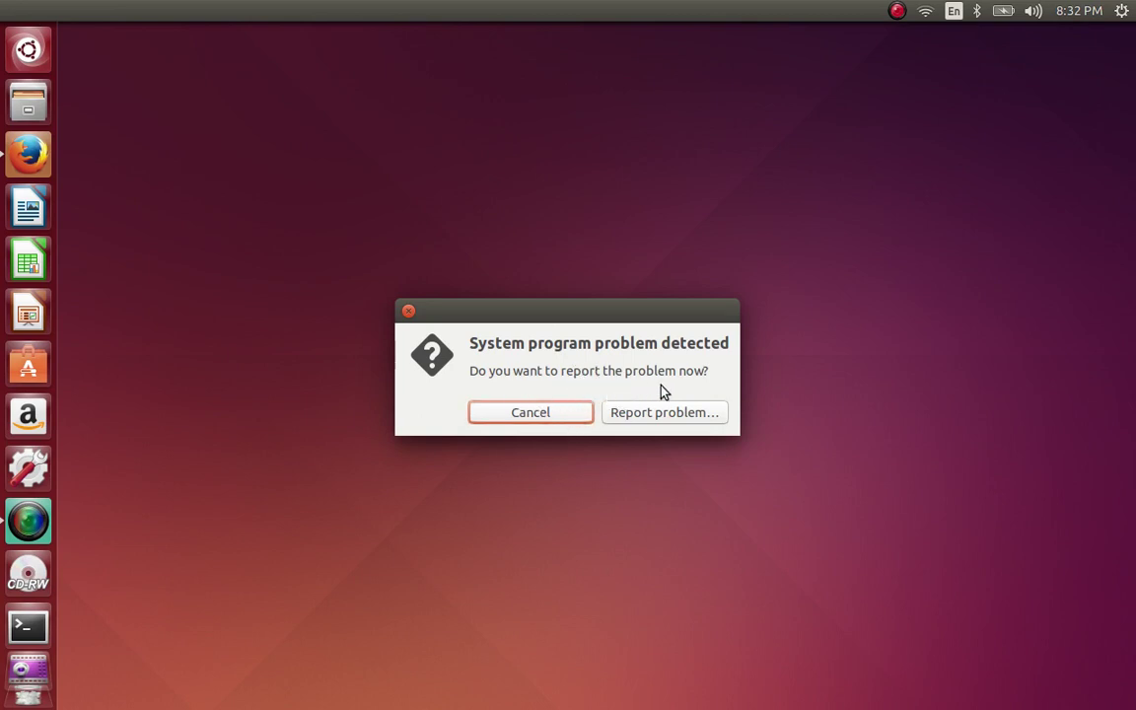
click(569, 420)
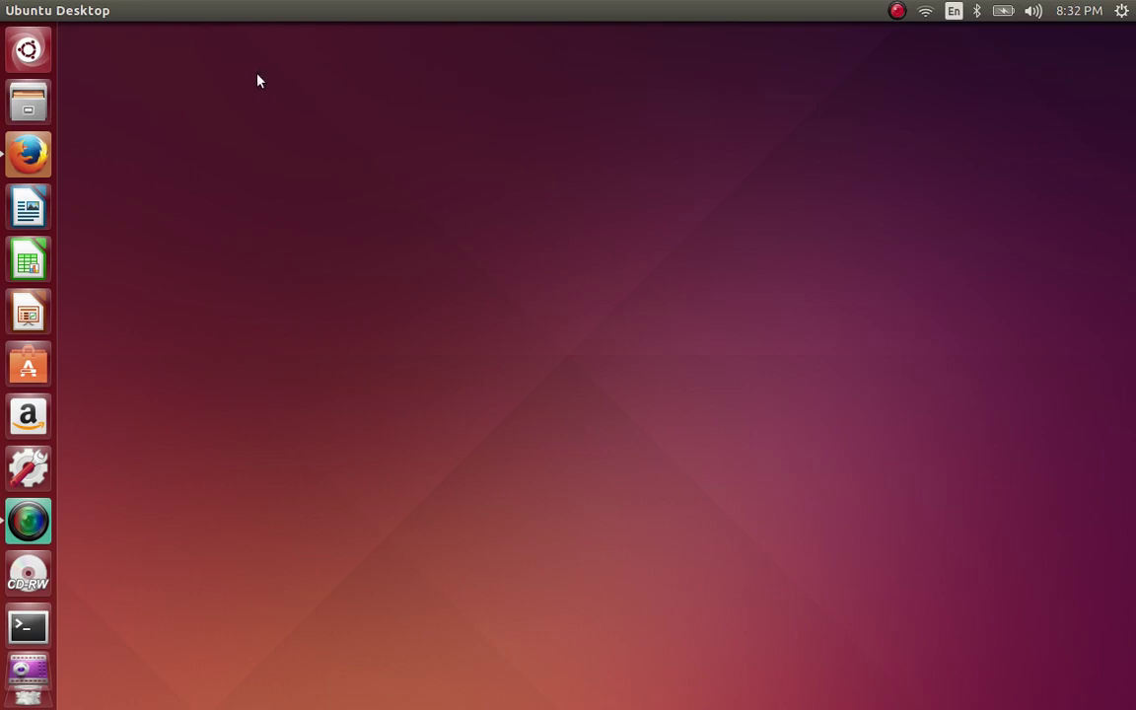
Launch Oracle VM VirtualBox from its Dash preview and move the Manager window slightly higher on the desktop
click(27, 49)
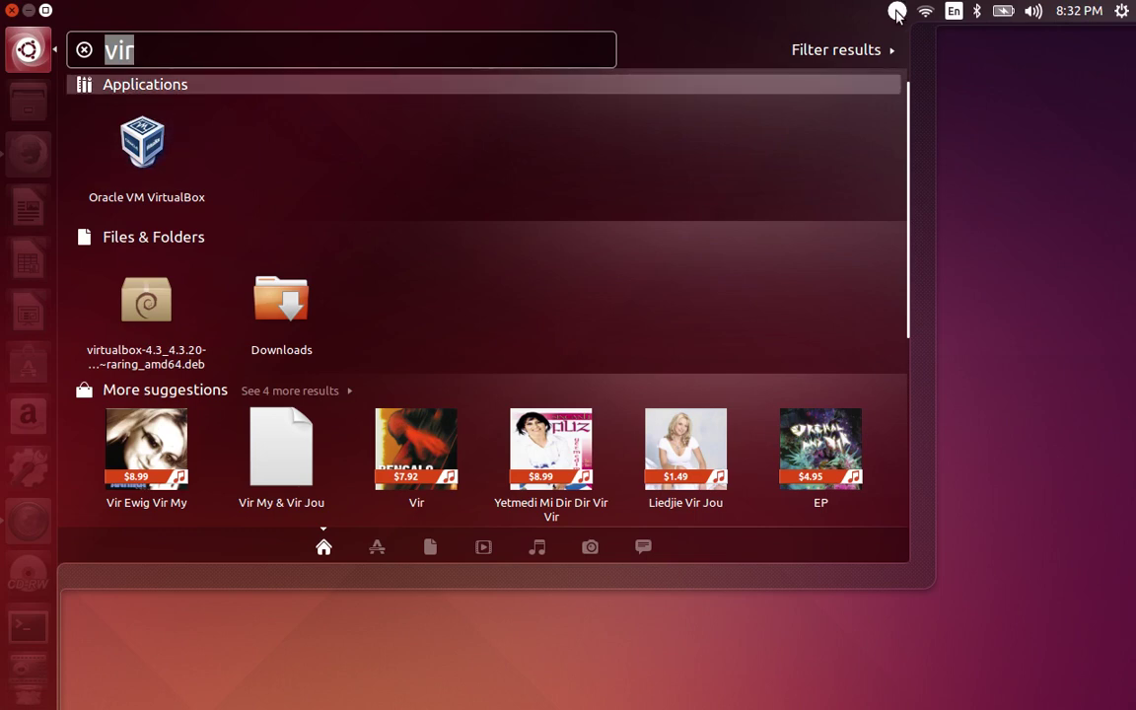
click(1060, 116)
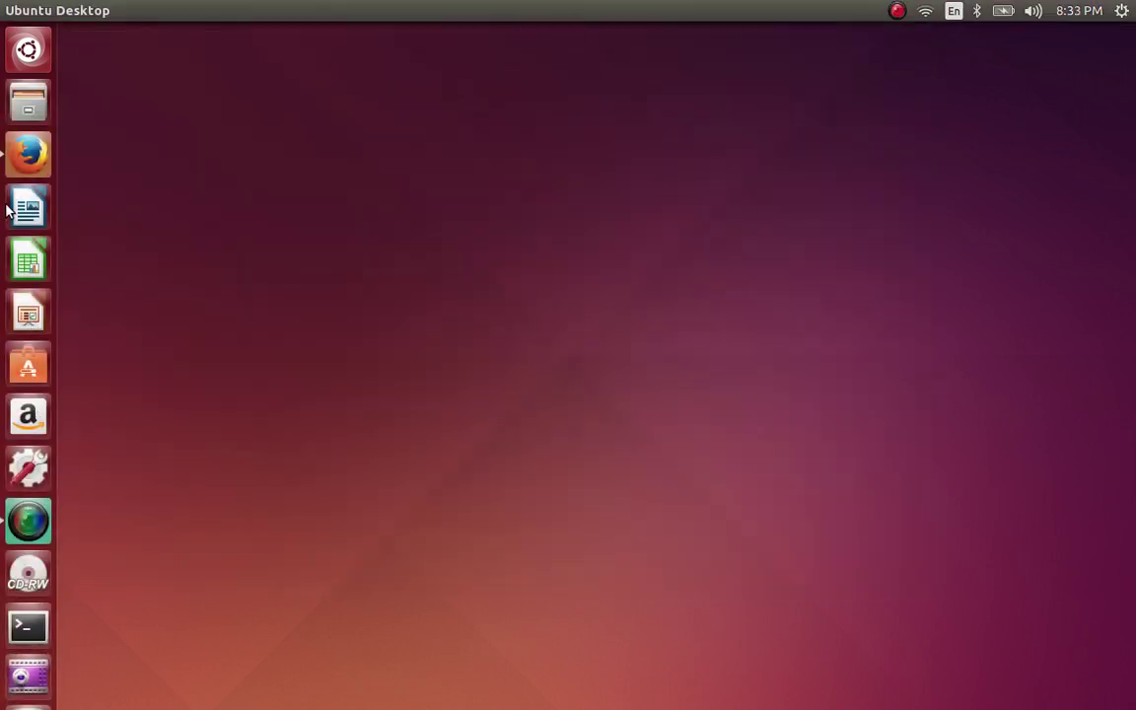
click(28, 54)
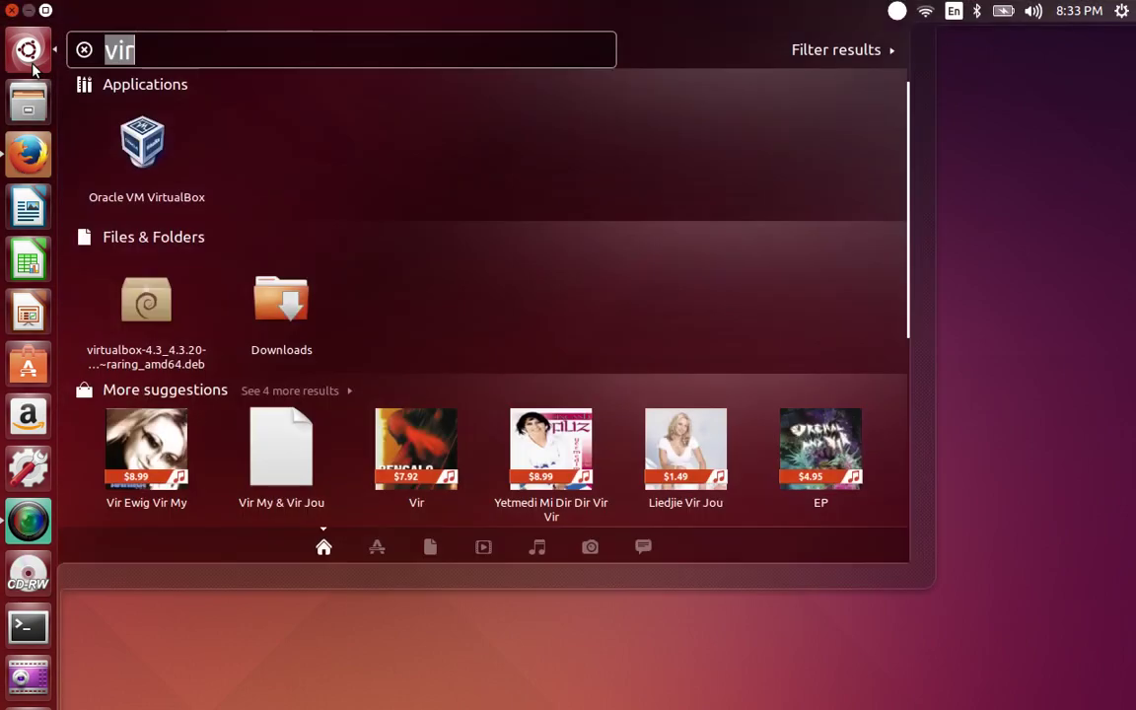
click(174, 155)
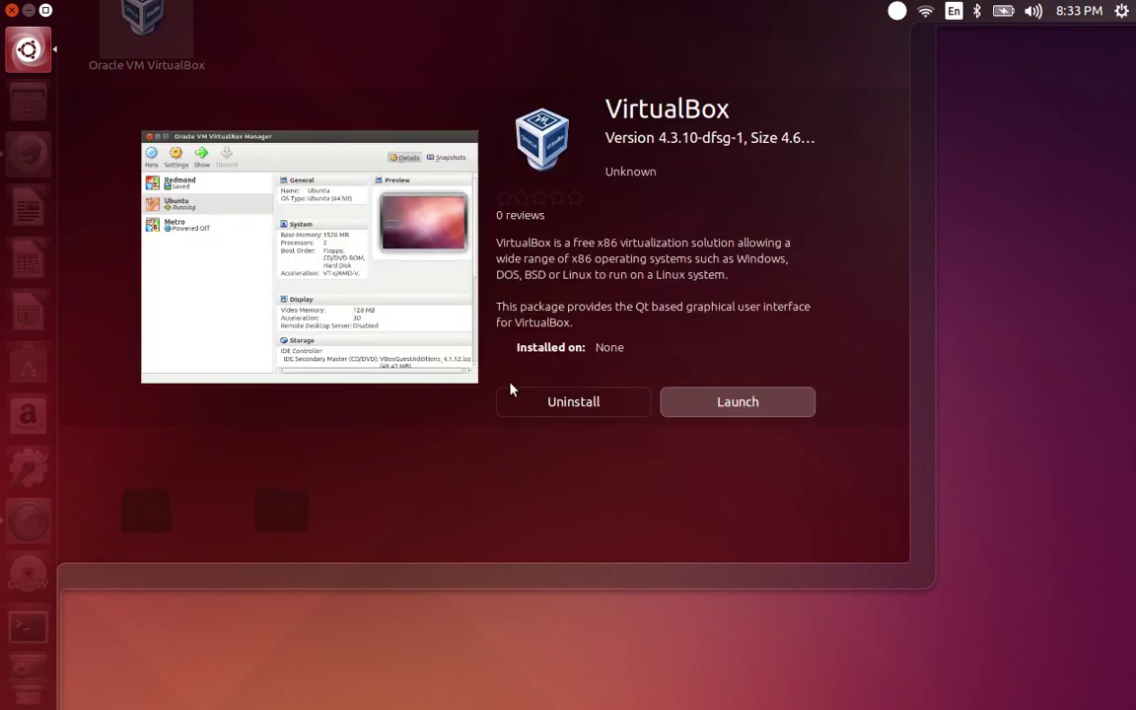
click(764, 406)
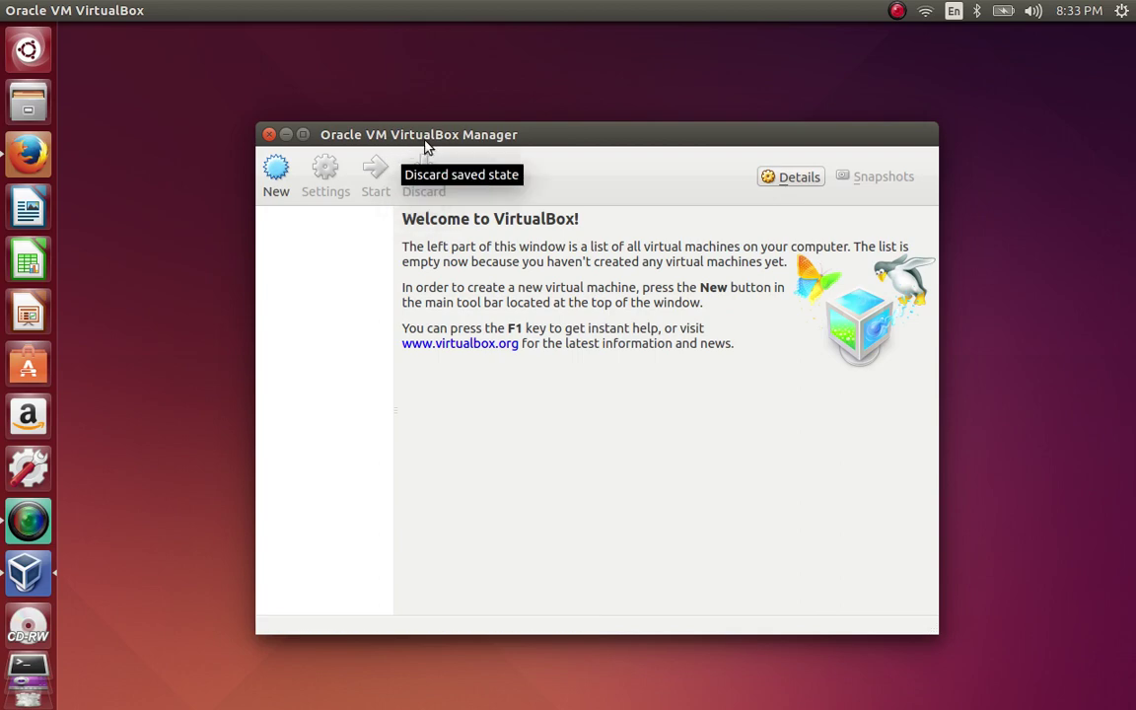
drag(421, 139, 404, 98)
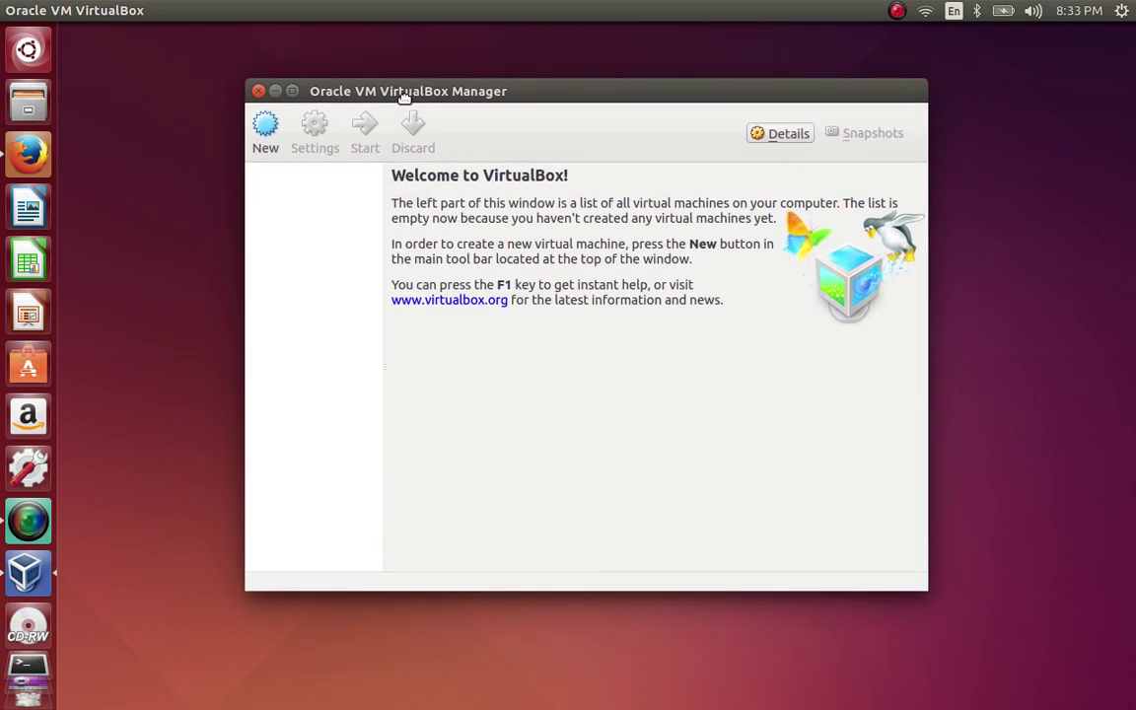
Start creating a new virtual machine, examine the available Windows versions, and cancel the creation wizard
click(278, 150)
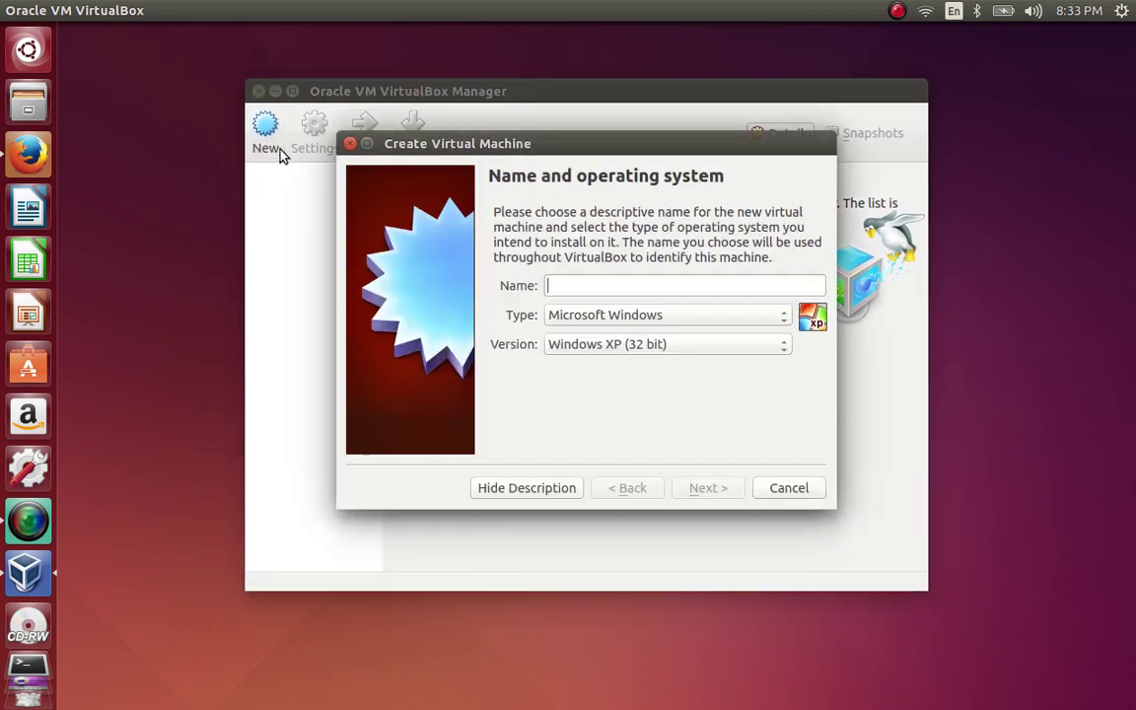
click(634, 347)
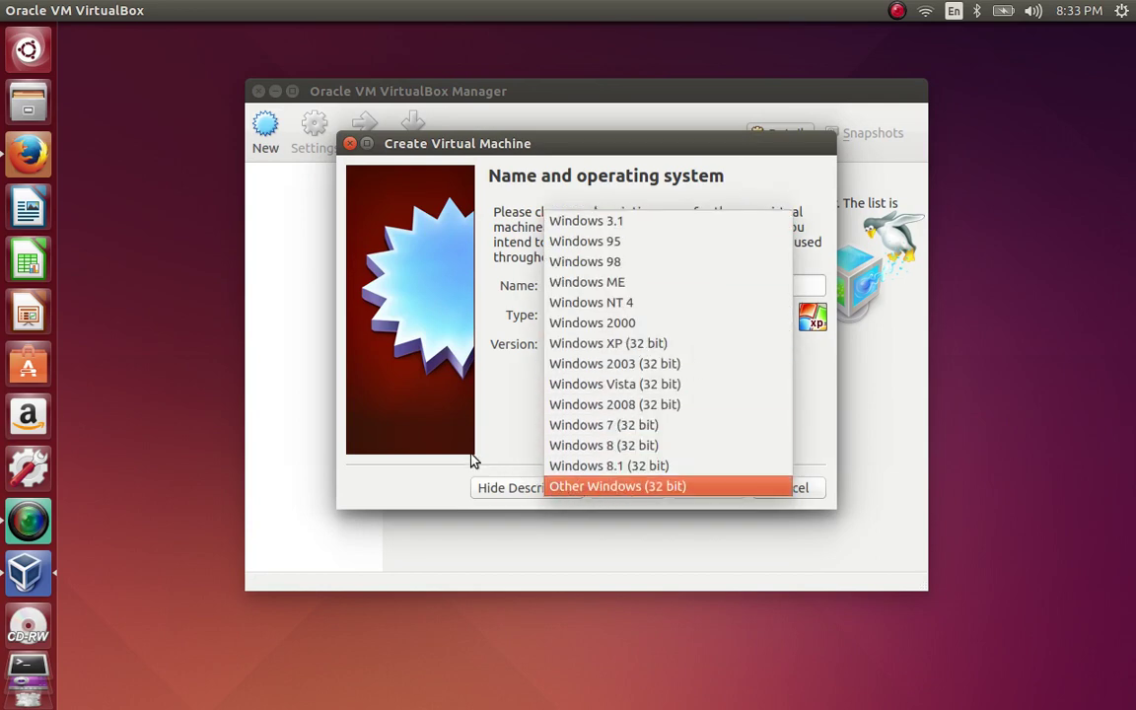
click(380, 237)
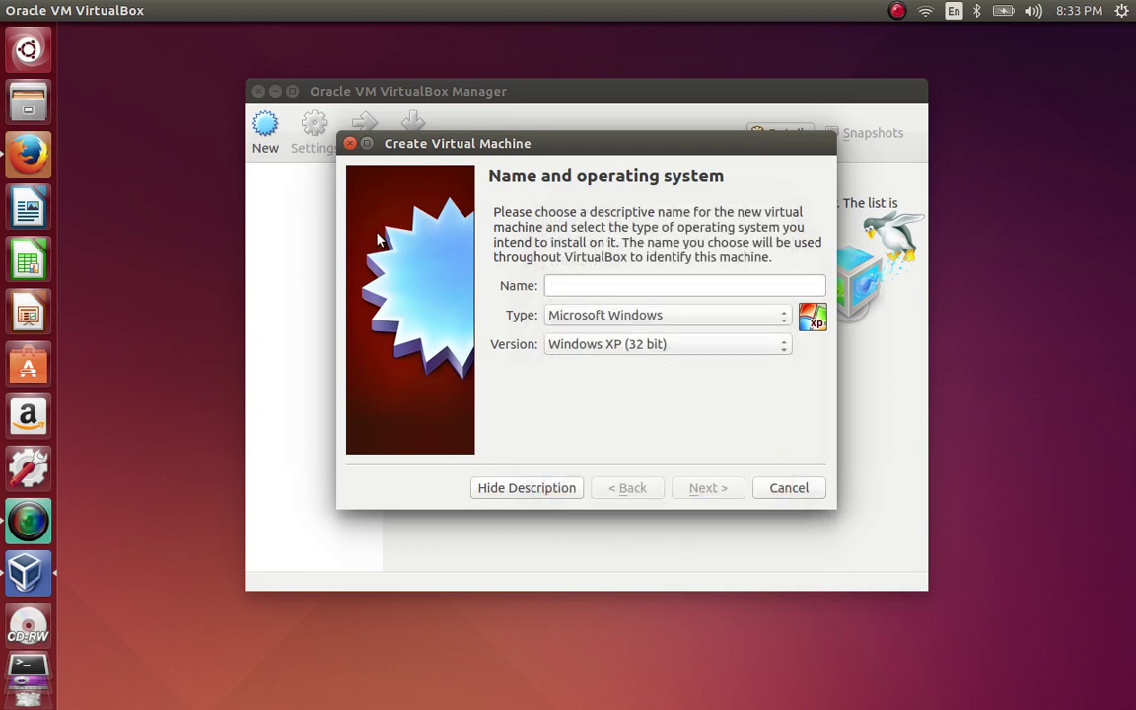
click(350, 144)
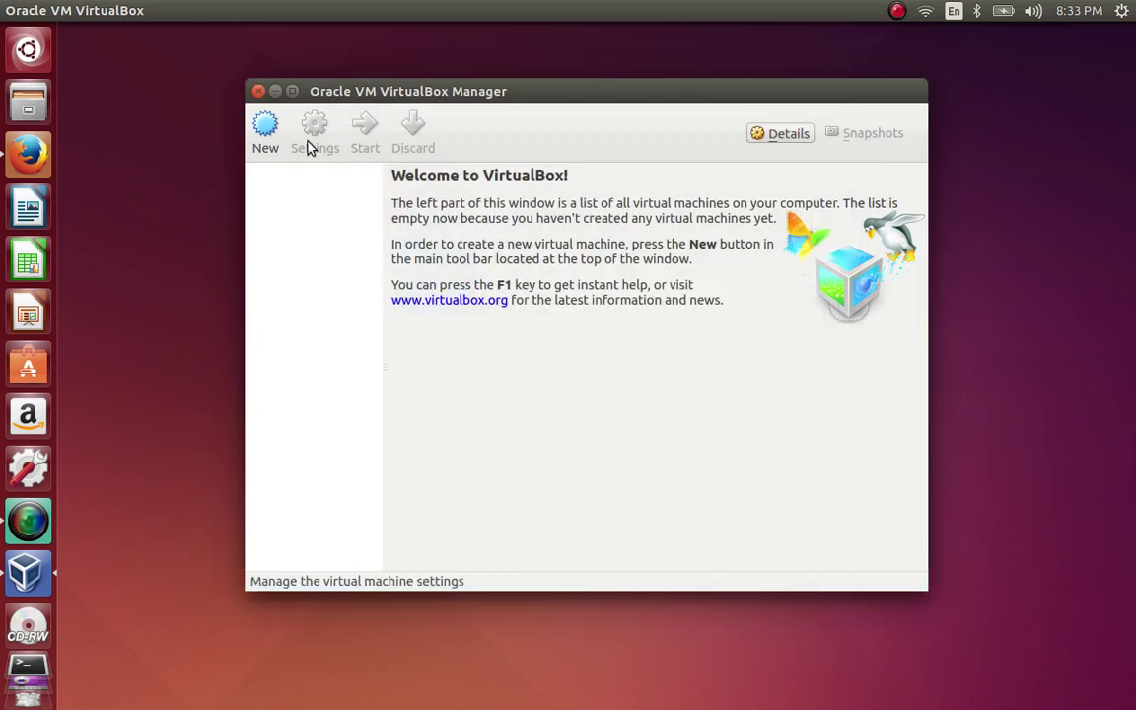
Close the VirtualBox Manager, then view the Oracle VM VirtualBox preview in the Dash and close the Dash
click(259, 92)
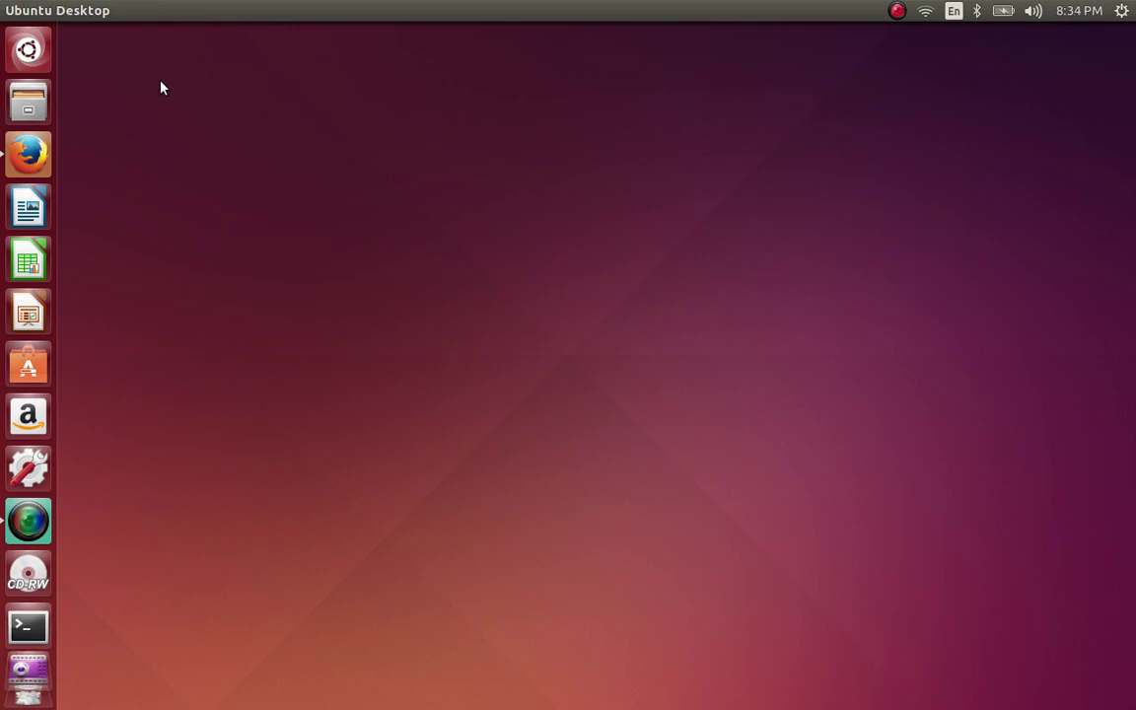
key(super)
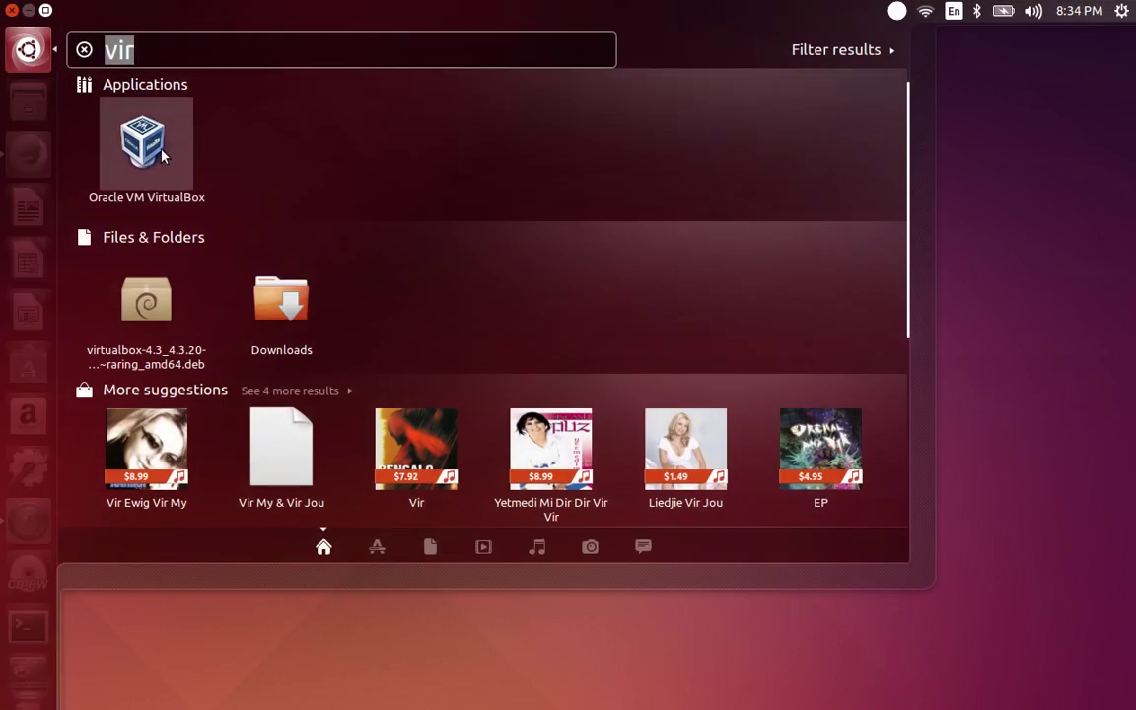
right_click(163, 153)
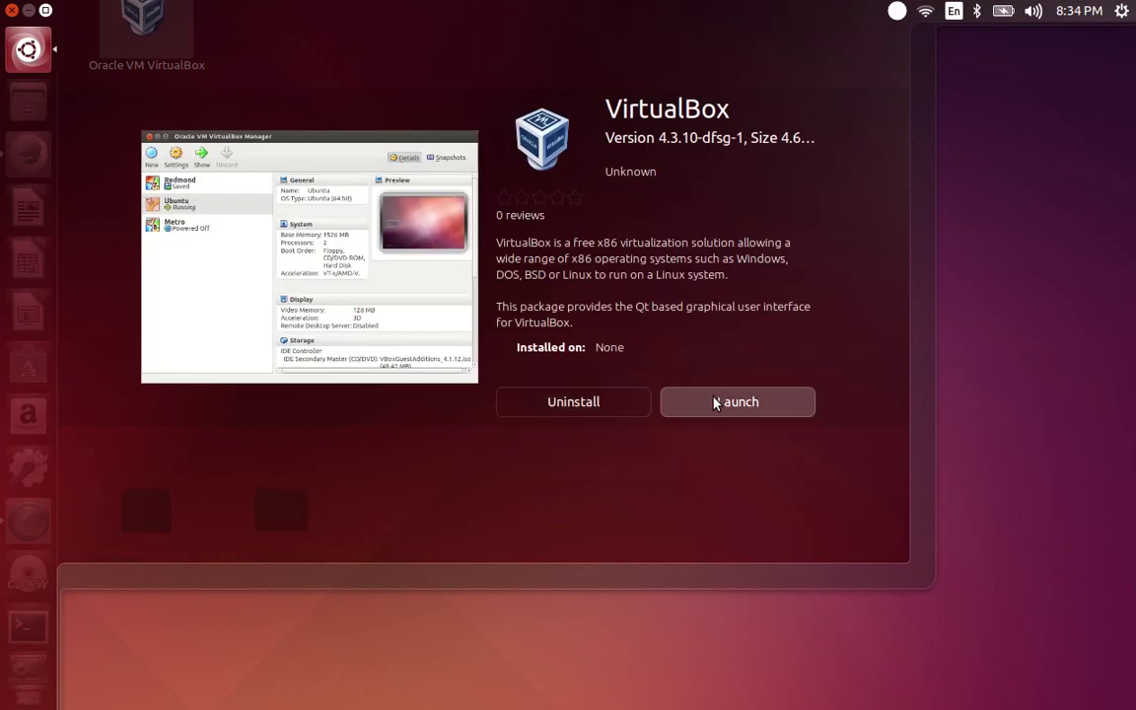
click(14, 10)
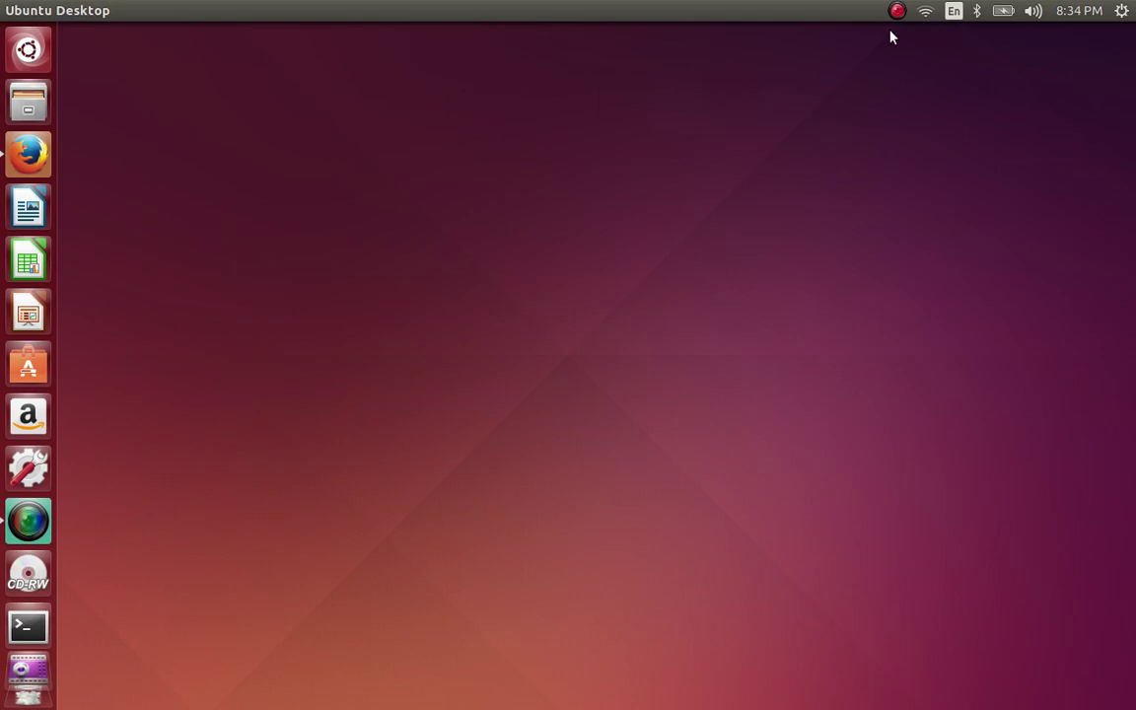
Switch to Firefox, open jobskillshare.org in a new tab, and go to the site's login area
click(27, 154)
click(272, 36)
text(jobskillshare.com/)
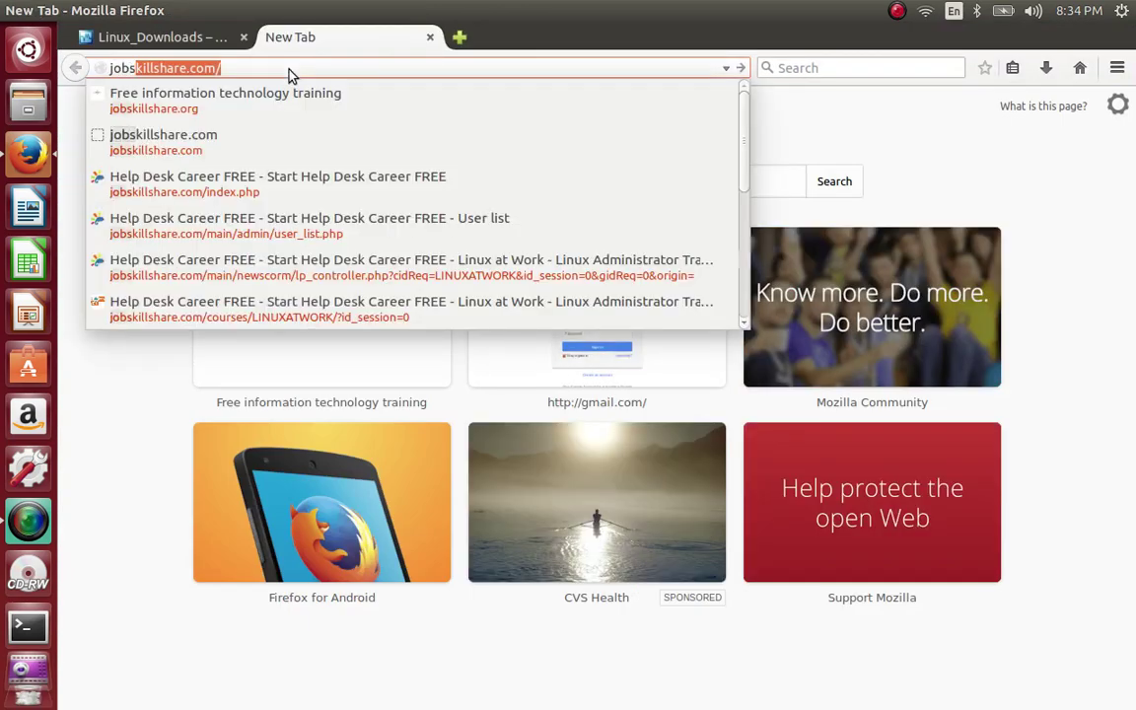
key(Return)
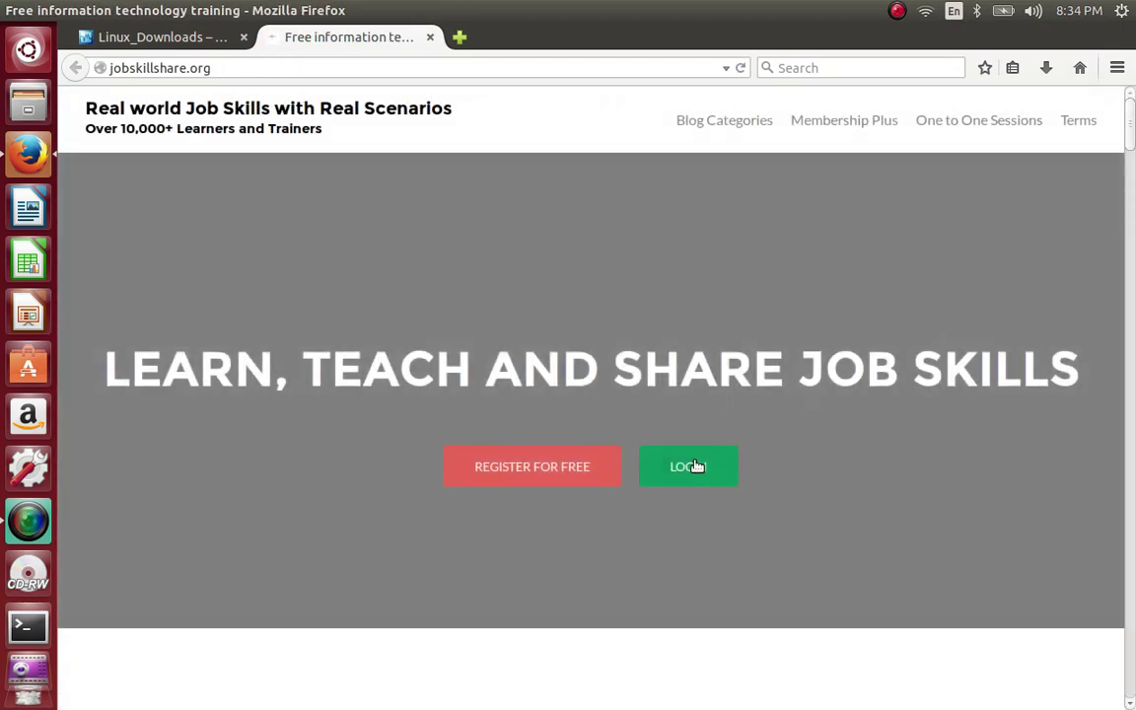
click(692, 467)
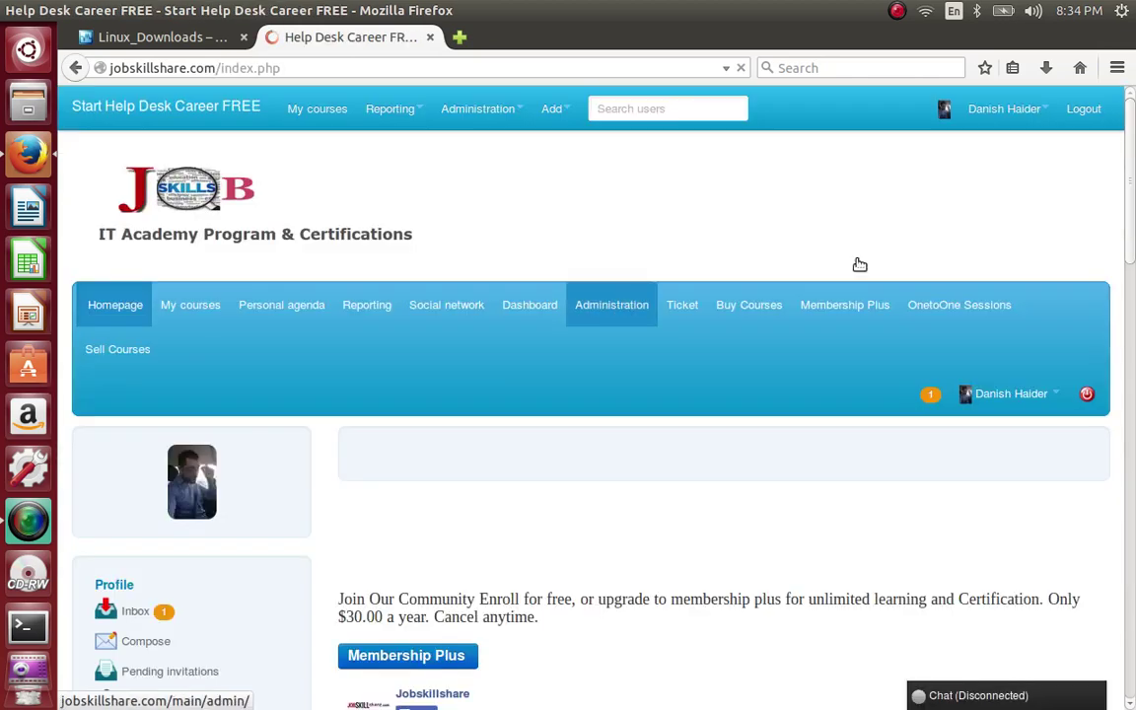
Open the site's course catalog and search it for linux
scroll(1134, 360, down, 10)
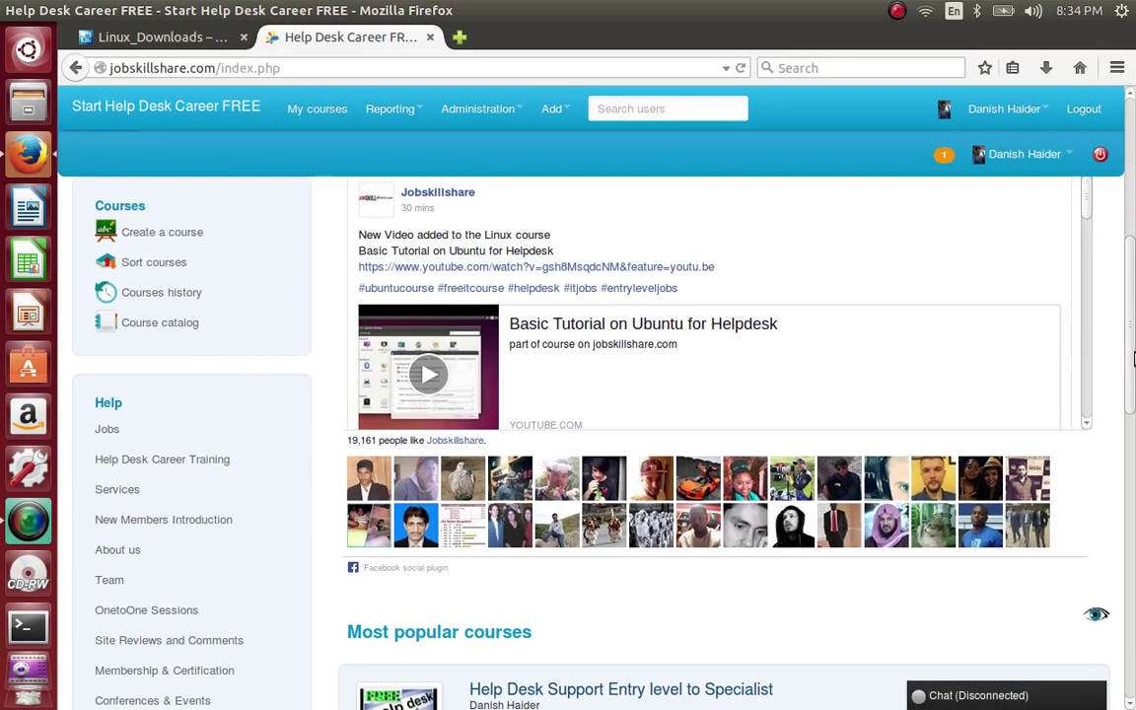
scroll(1131, 385, down, 3)
scroll(1131, 390, up, 2)
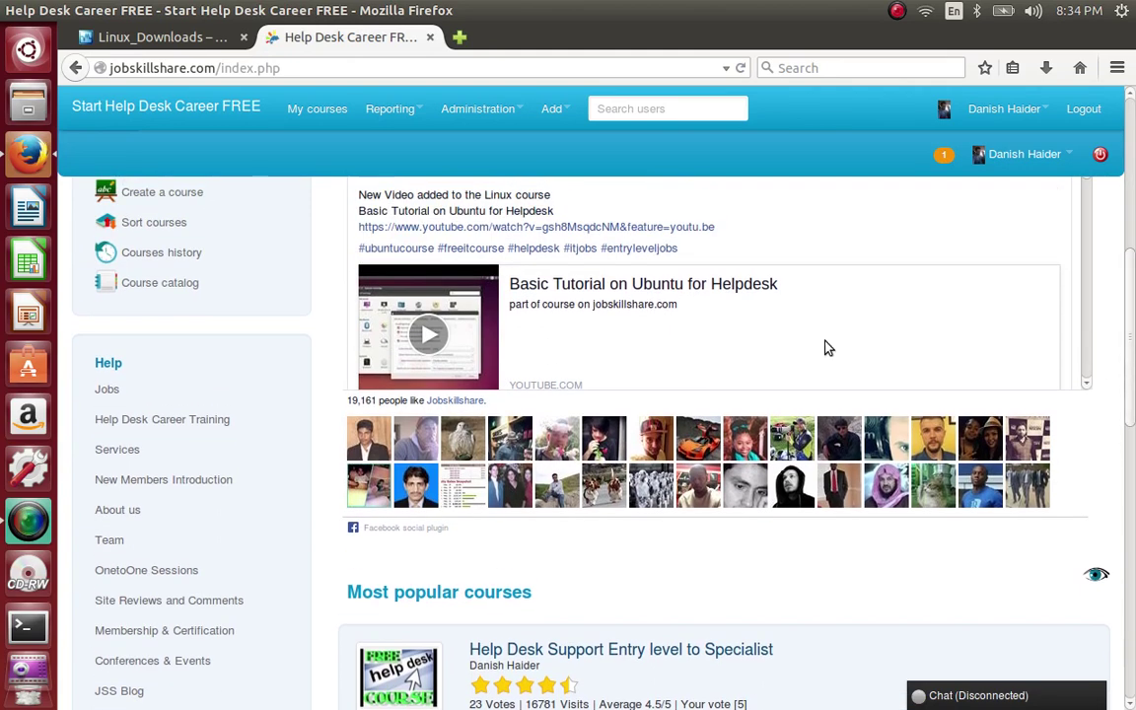
click(156, 283)
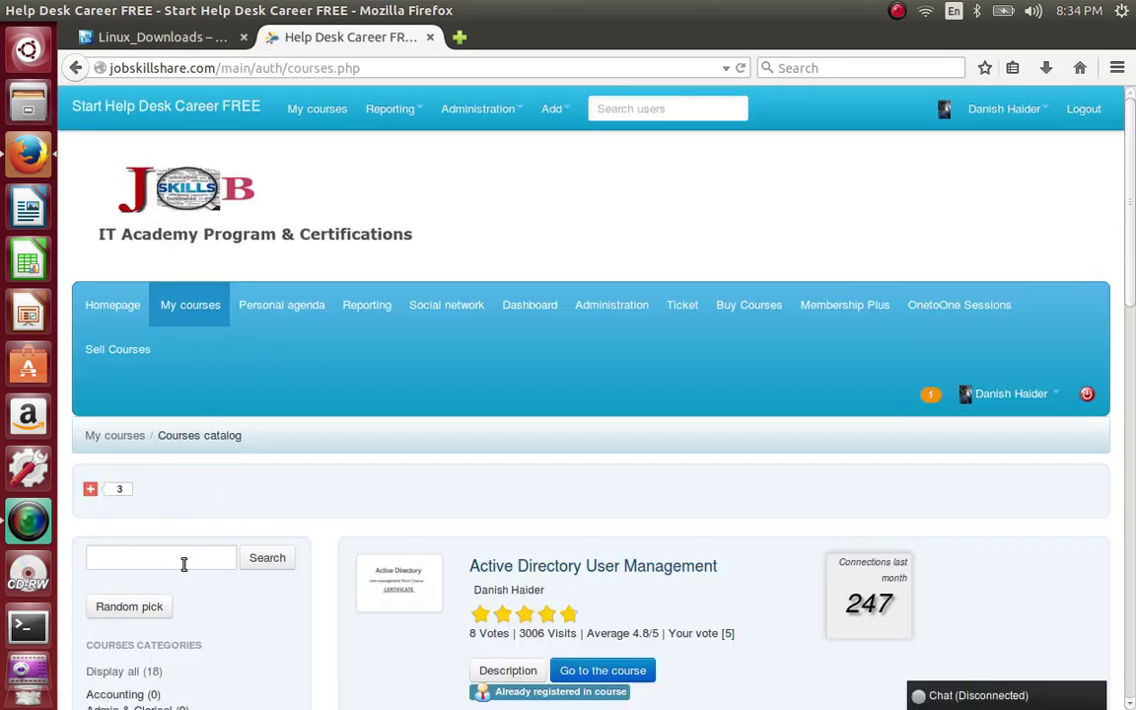
click(183, 561)
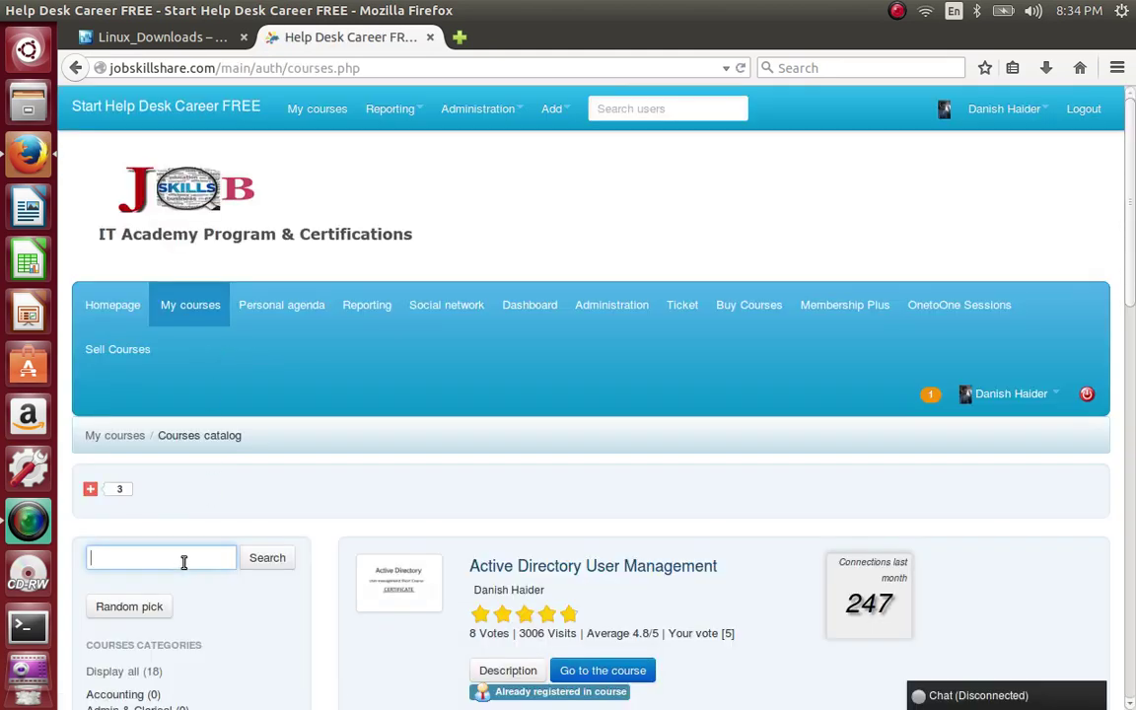
text(linux)
click(276, 559)
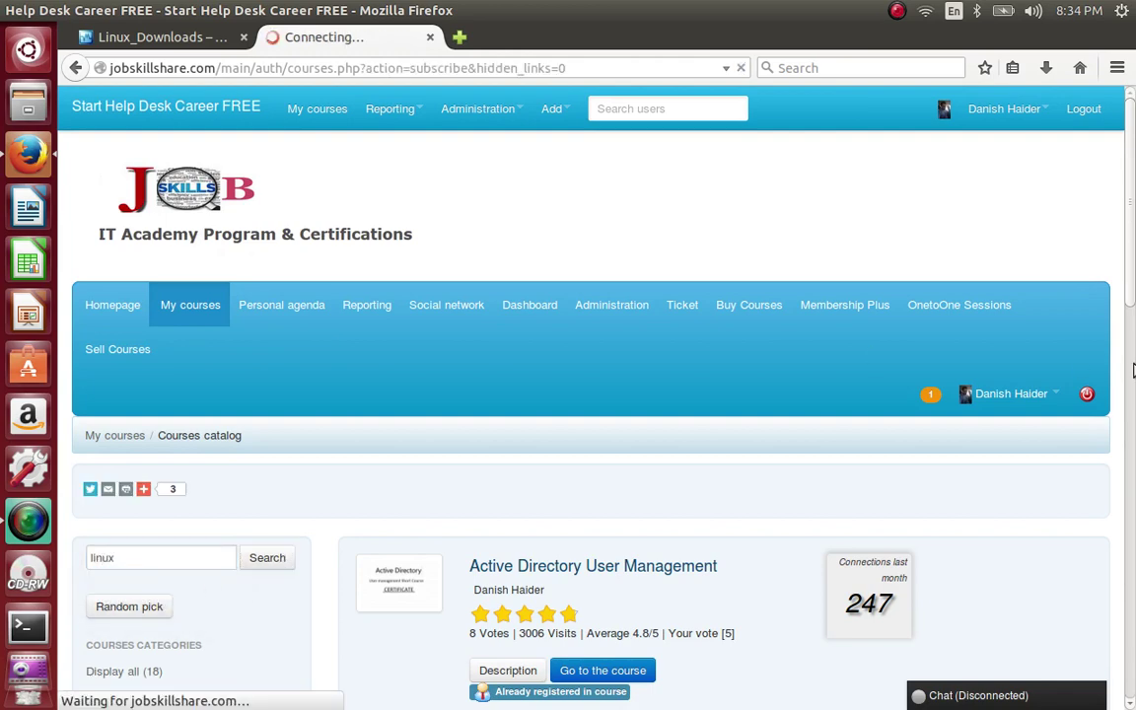
Go to the Linux at Work - Linux Administrator Training course from the search results
scroll(1133, 336, down, 5)
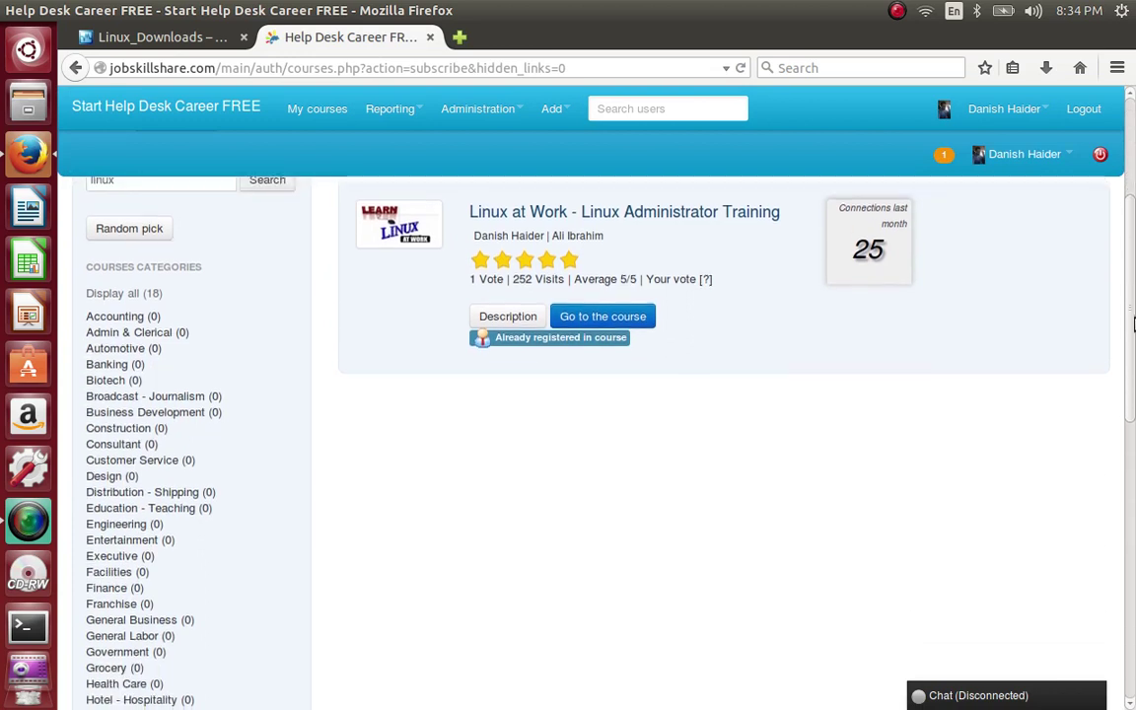
scroll(1133, 326, up, 1)
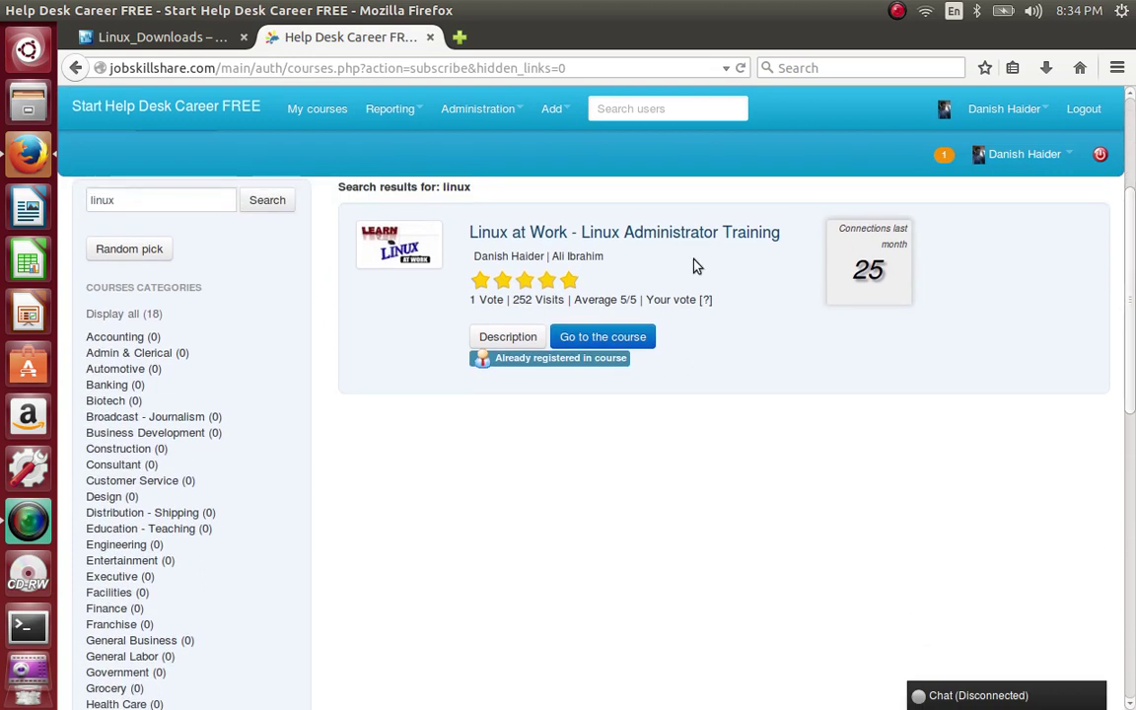
click(614, 338)
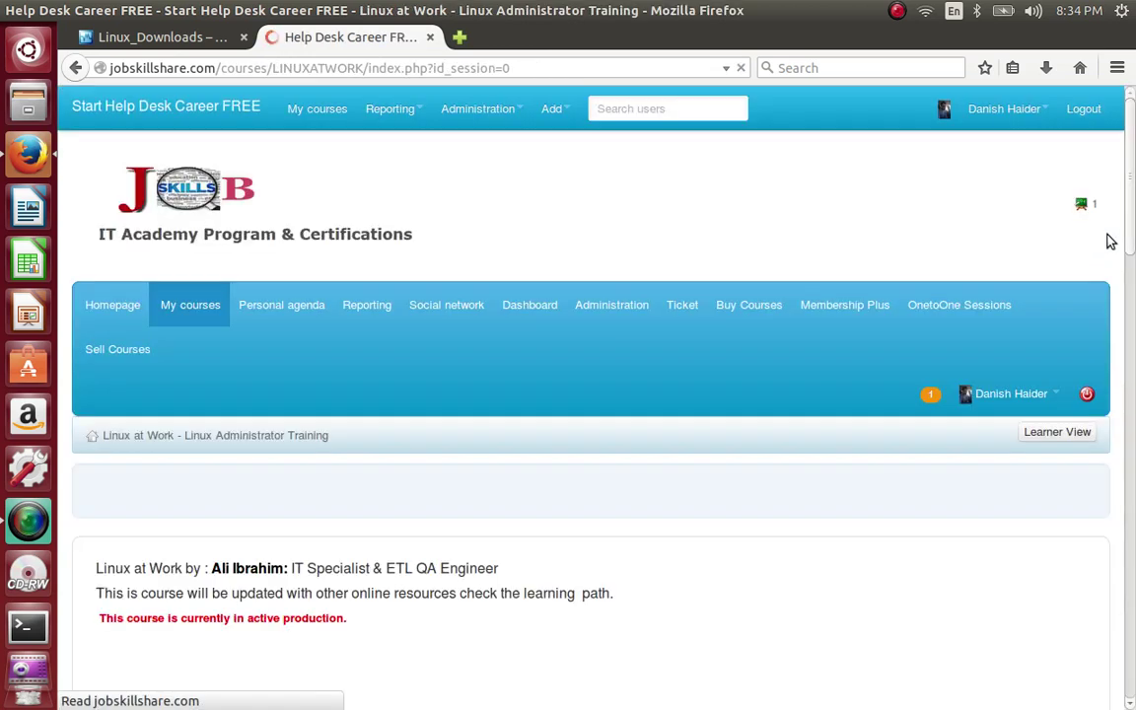
Open the course's Linux at work ( Basic ) learning path and examine its lesson list down to the Ubuntu Training section
scroll(1133, 372, down, 10)
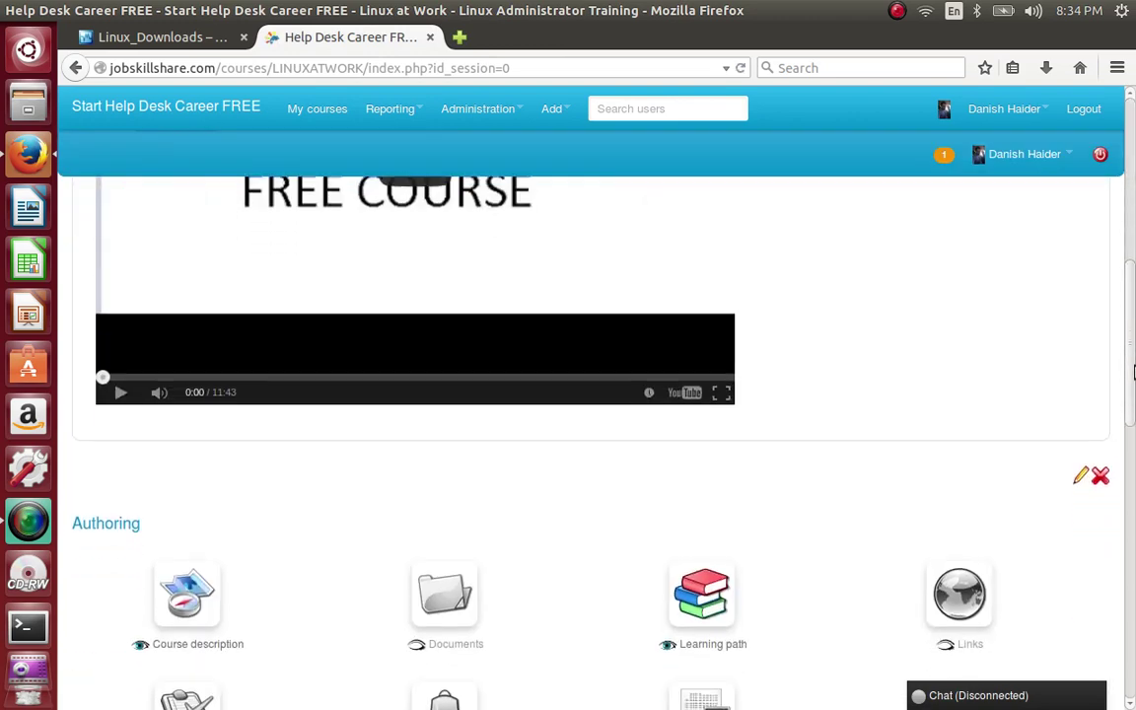
scroll(1132, 373, down, 5)
click(702, 251)
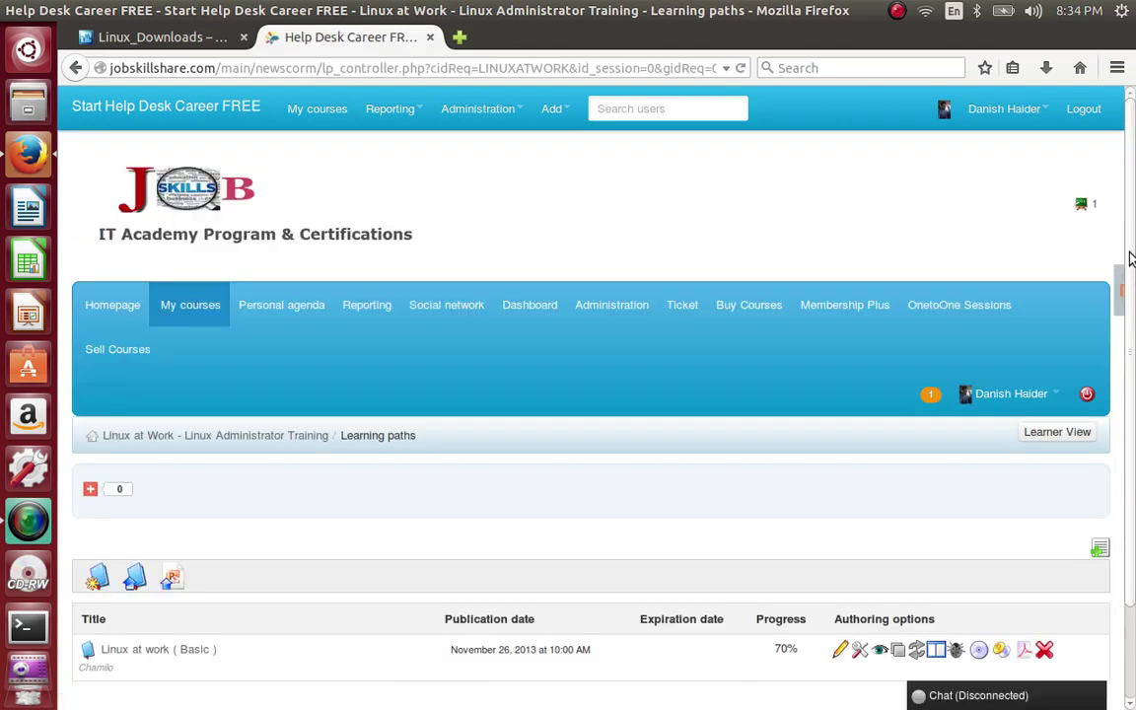
click(169, 639)
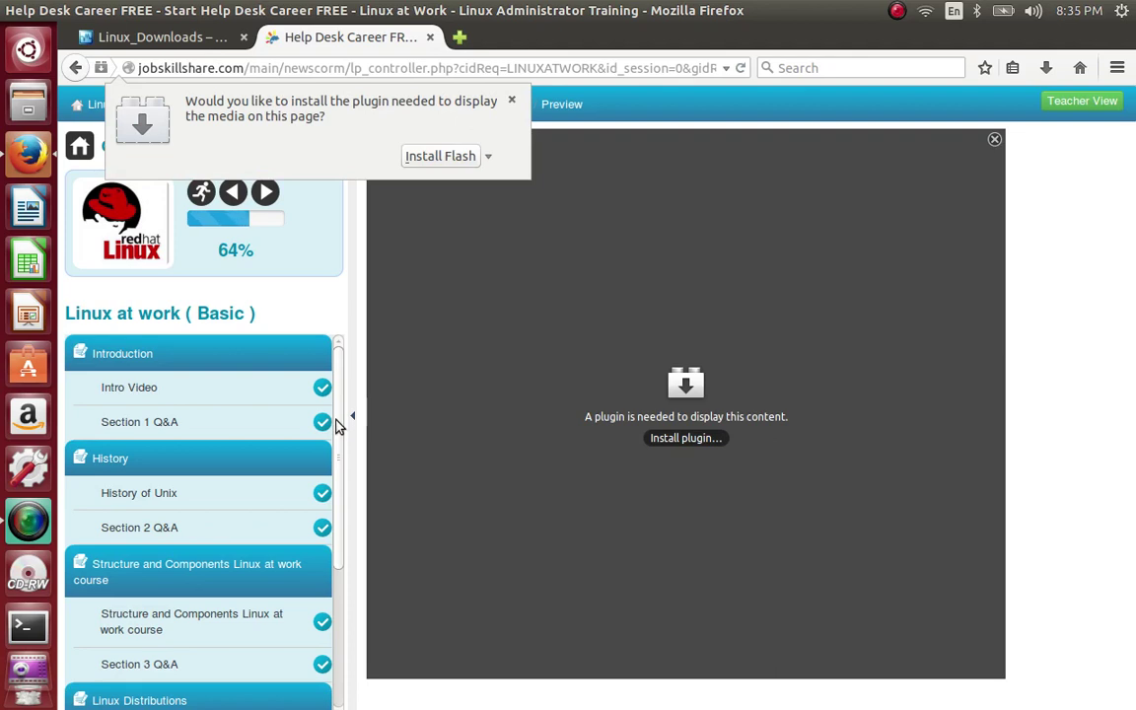
drag(335, 422, 329, 603)
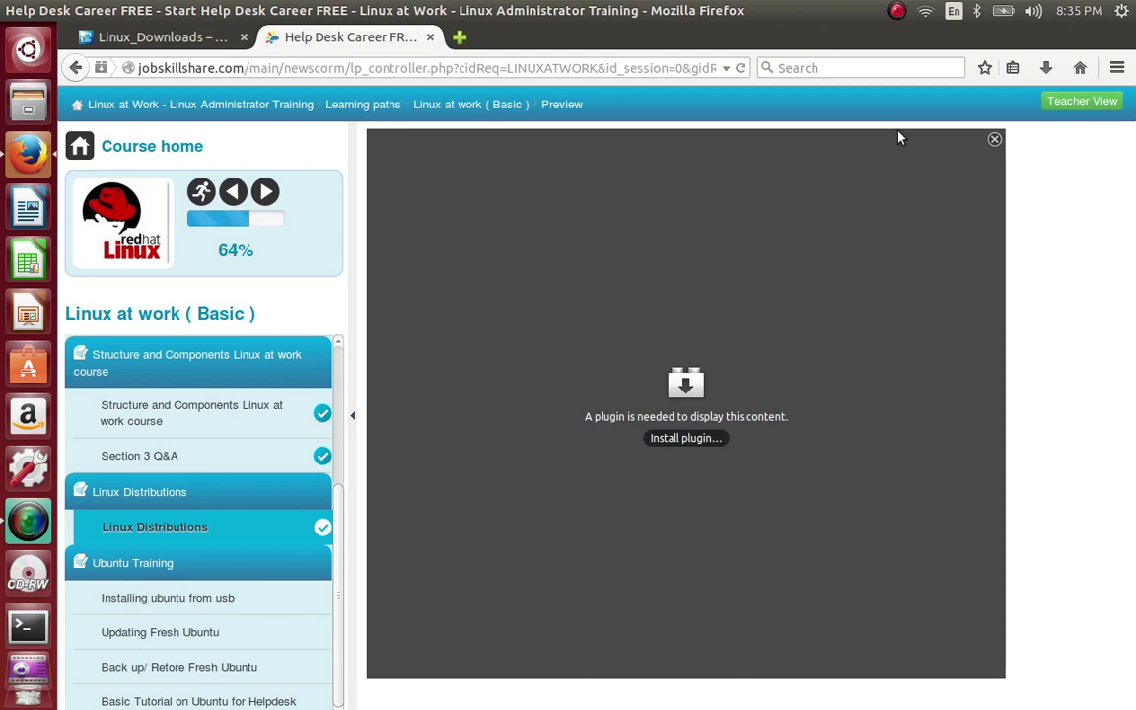
click(897, 13)
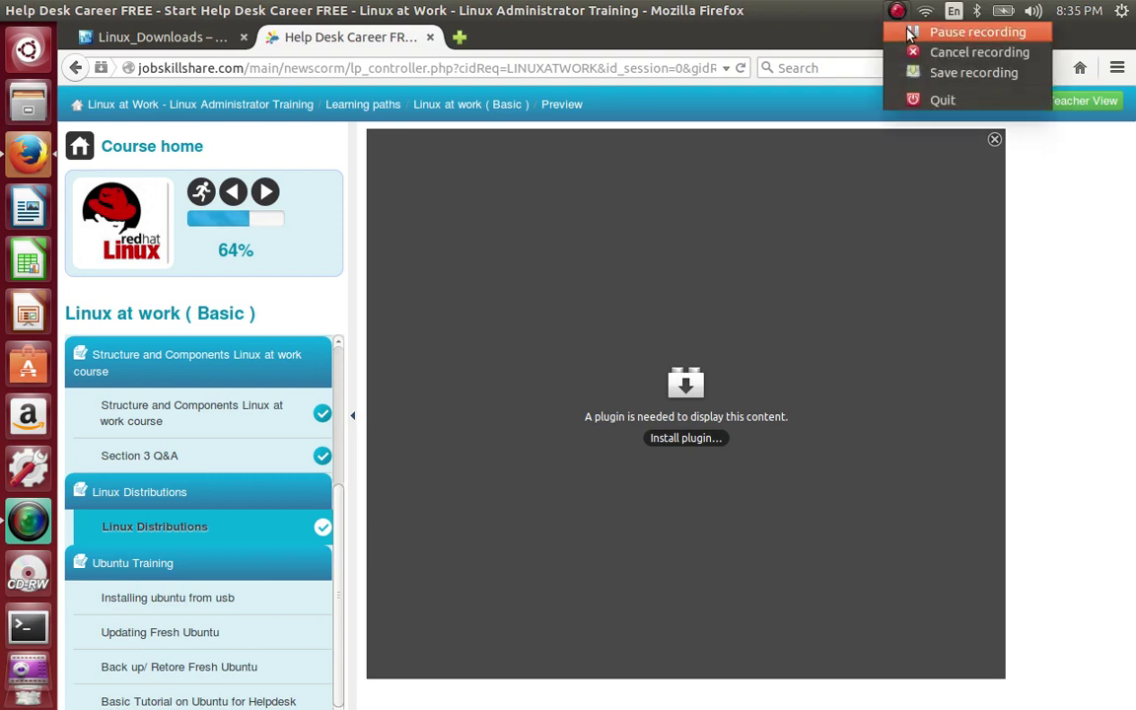